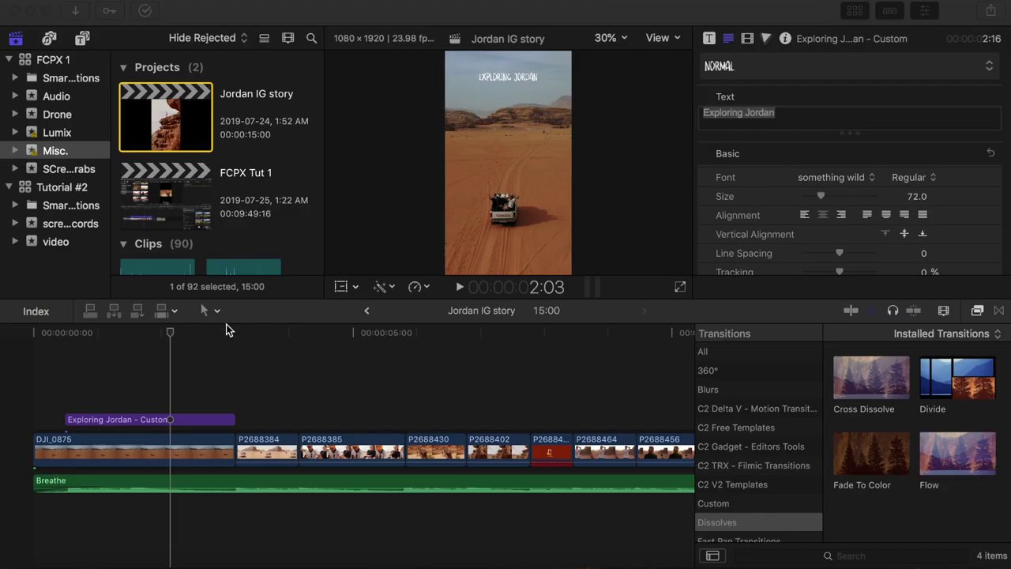
Choose the Blade tool, test a split on DJI_0875, then undo it
click(209, 310)
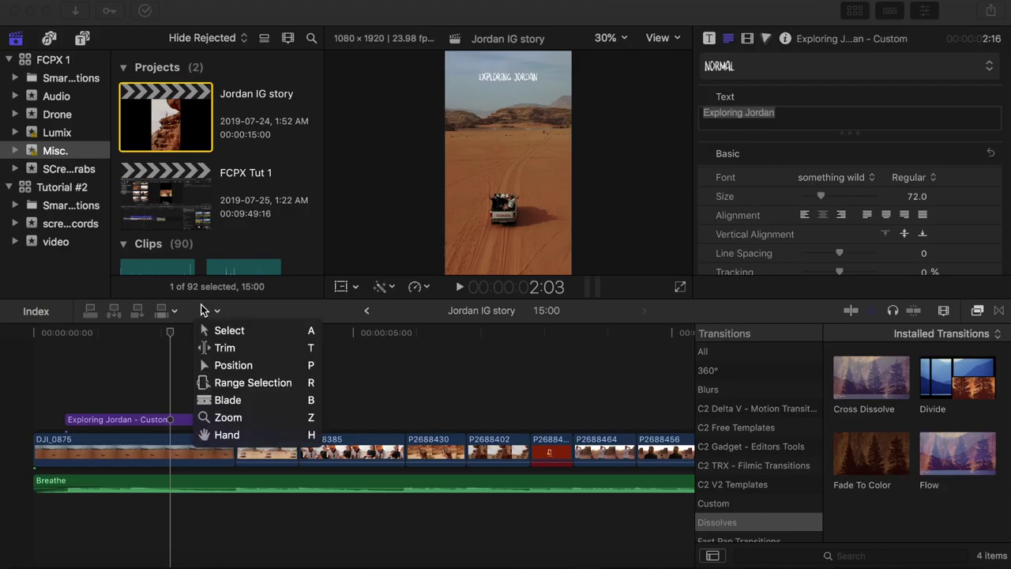
click(229, 400)
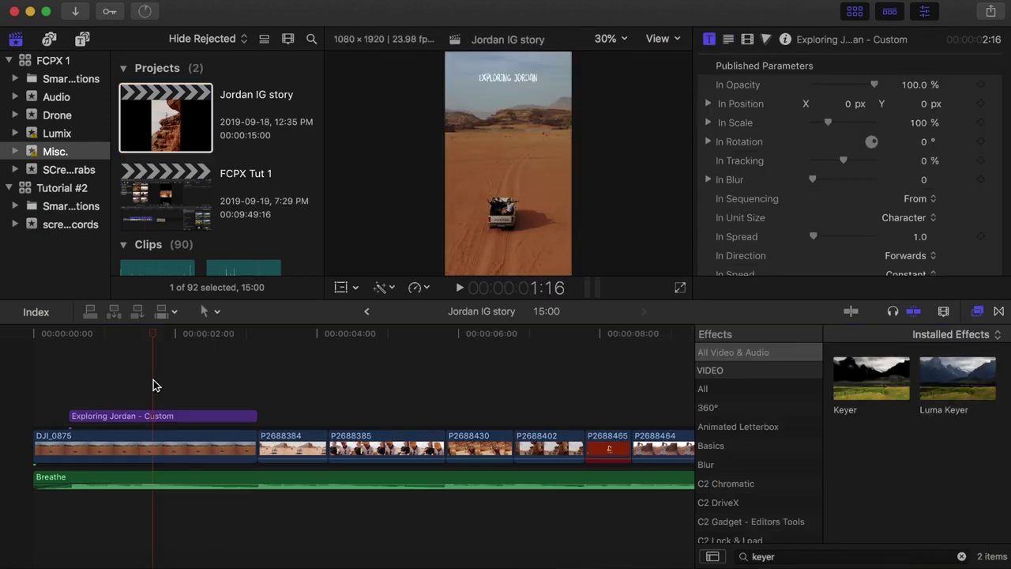
click(142, 385)
key(super+b)
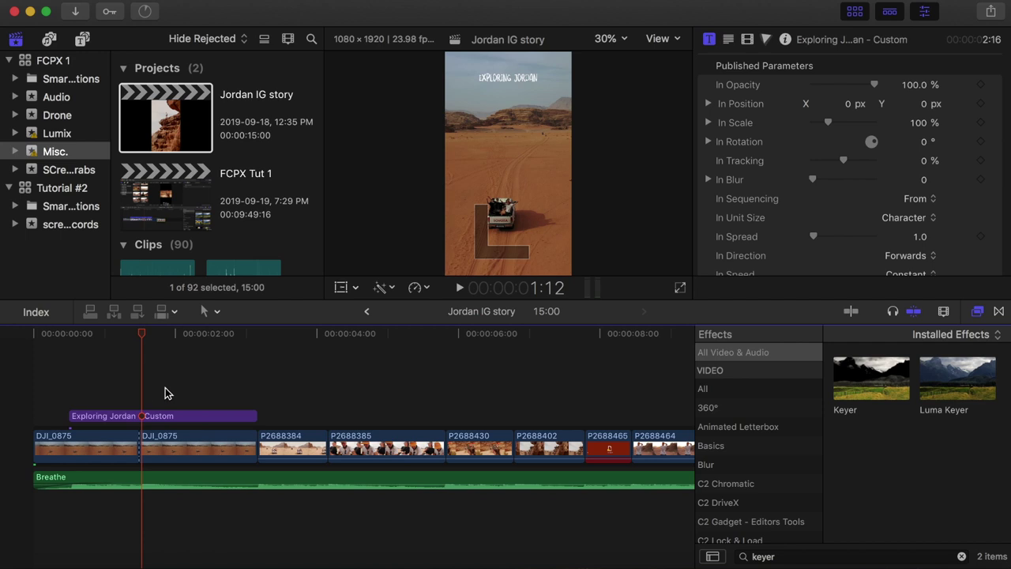
key(super+z)
Cut the Exploring Jordan title, DJI_0875 and Breathe together at two playhead positions
drag(150, 397, 176, 504)
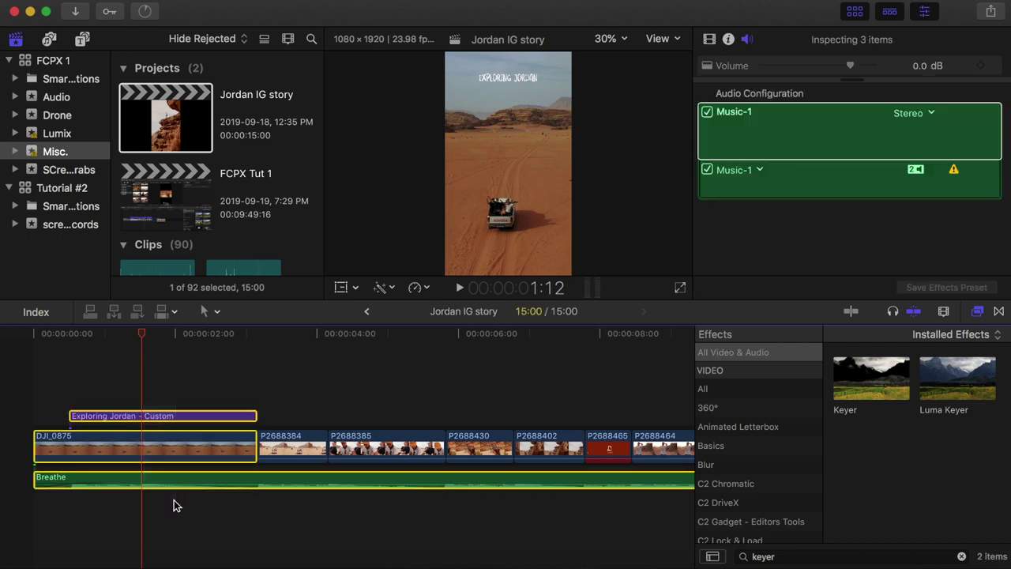
key(super+b)
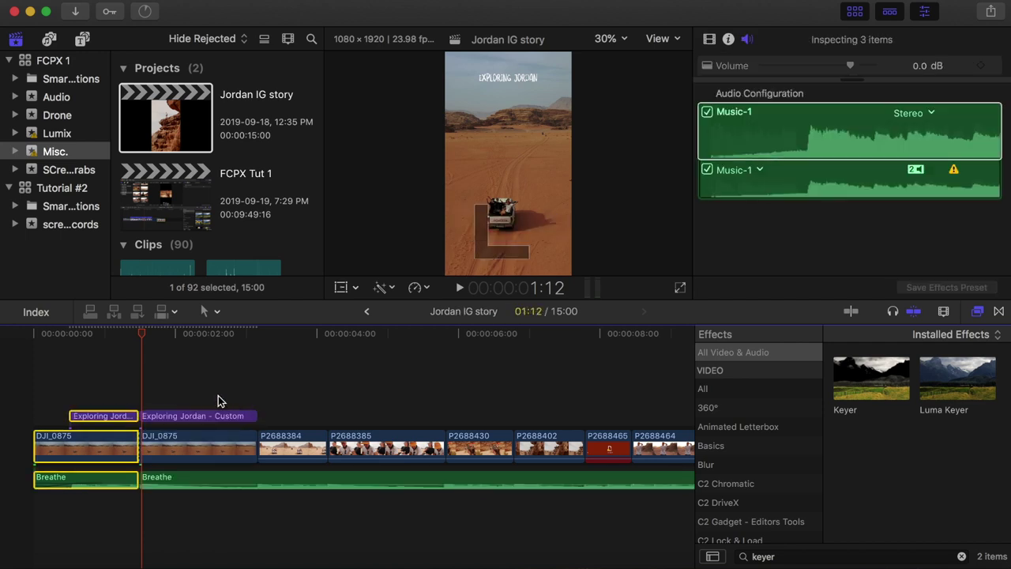
click(214, 397)
click(215, 419)
drag(210, 383, 214, 510)
key(super+b)
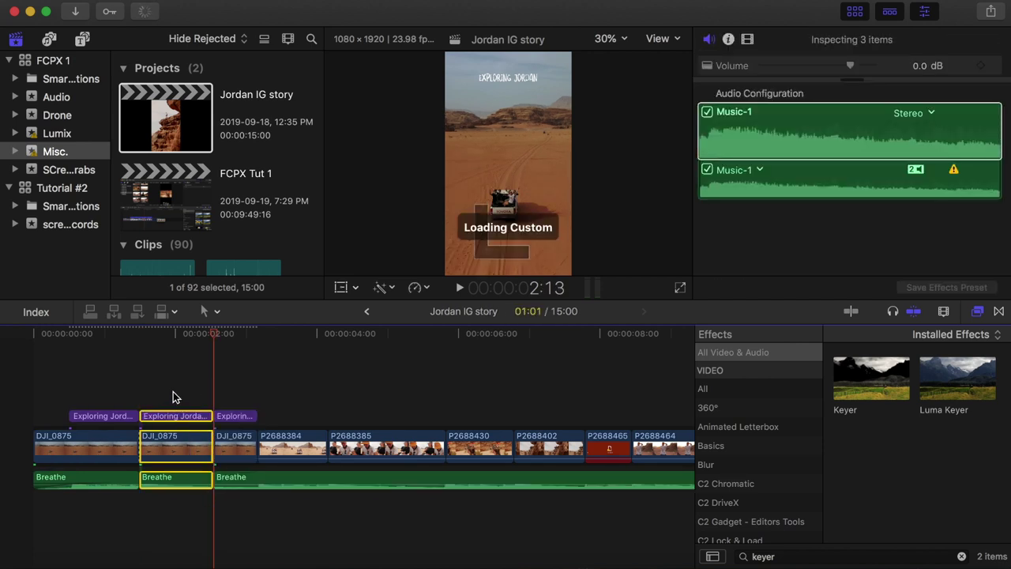
right_click(177, 437)
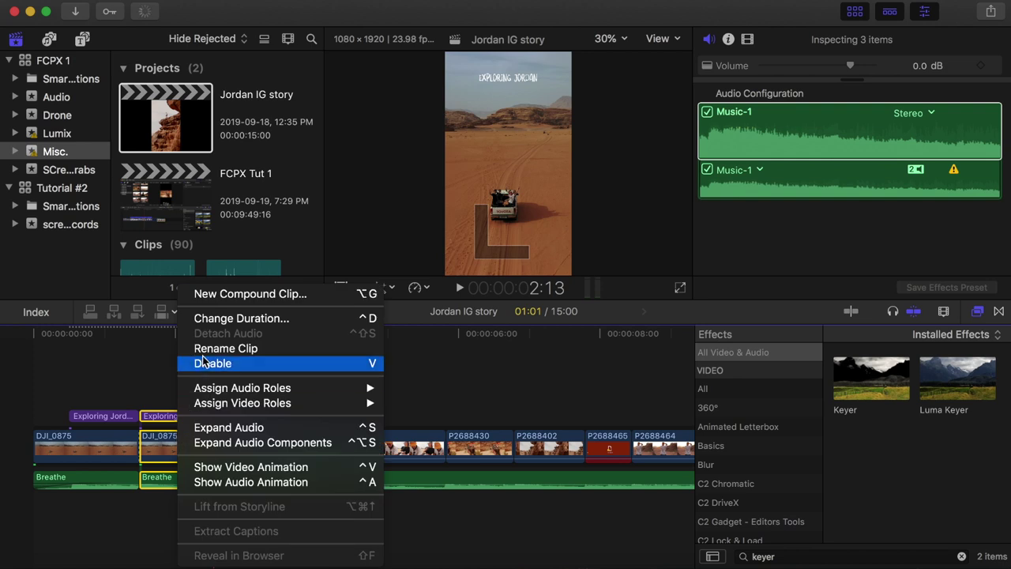
Turn the cut pieces into a compound clip named 'Compound clip sample'
click(207, 297)
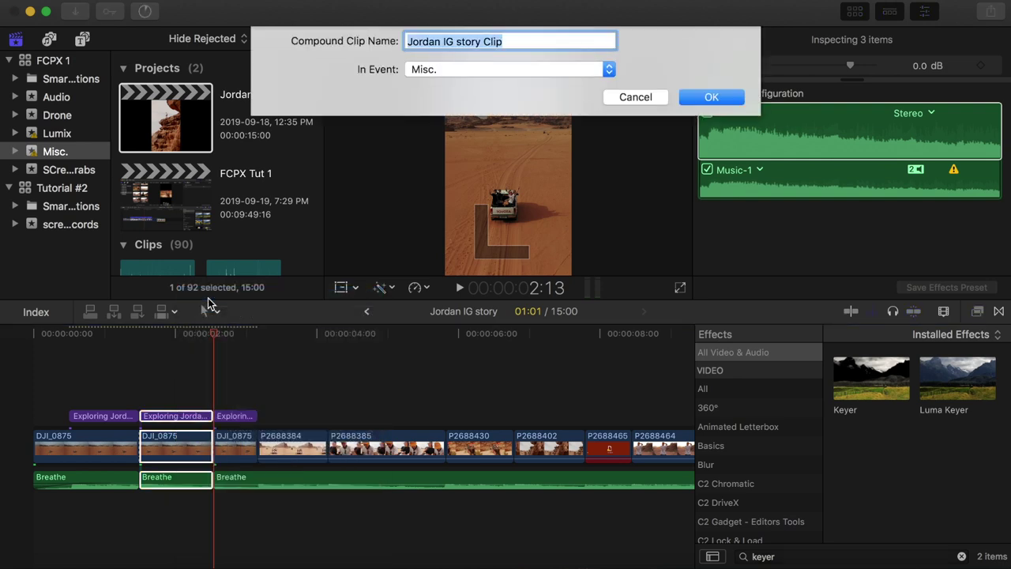
text(Compound clip sample)
key(Return)
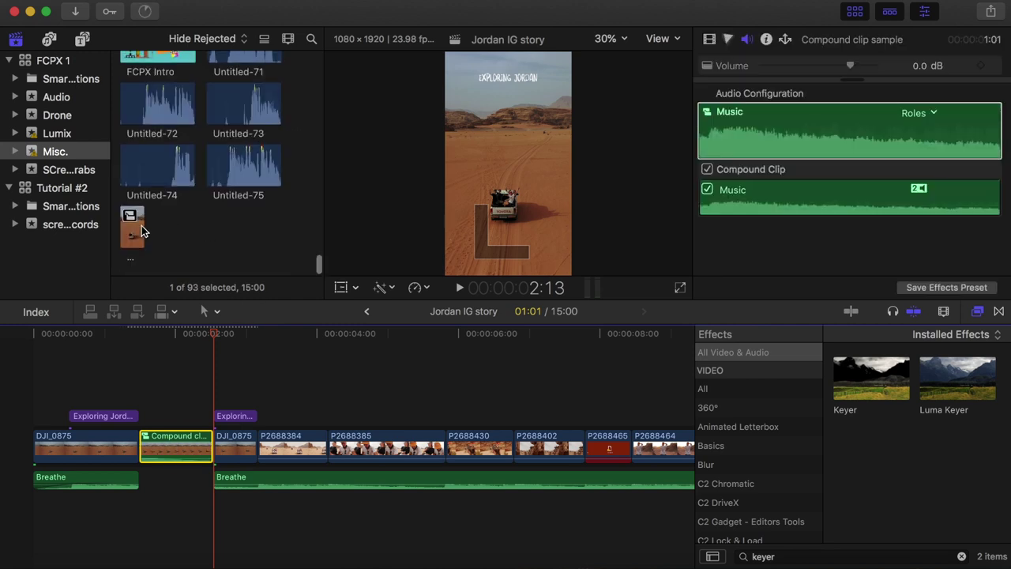
click(135, 236)
drag(133, 240, 139, 236)
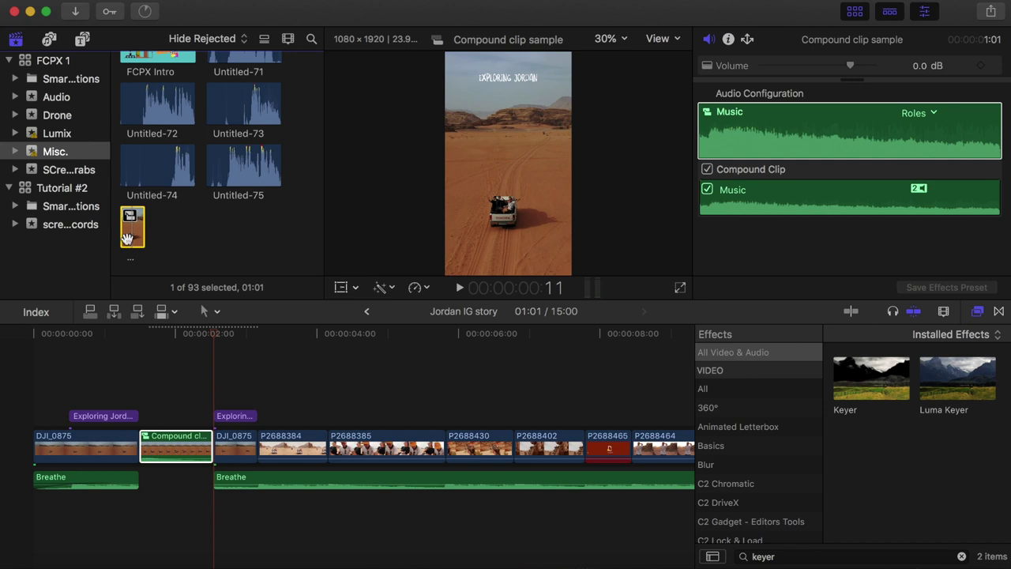
Open the compound clip to inspect its contents, then return to the Jordan IG story timeline
click(176, 410)
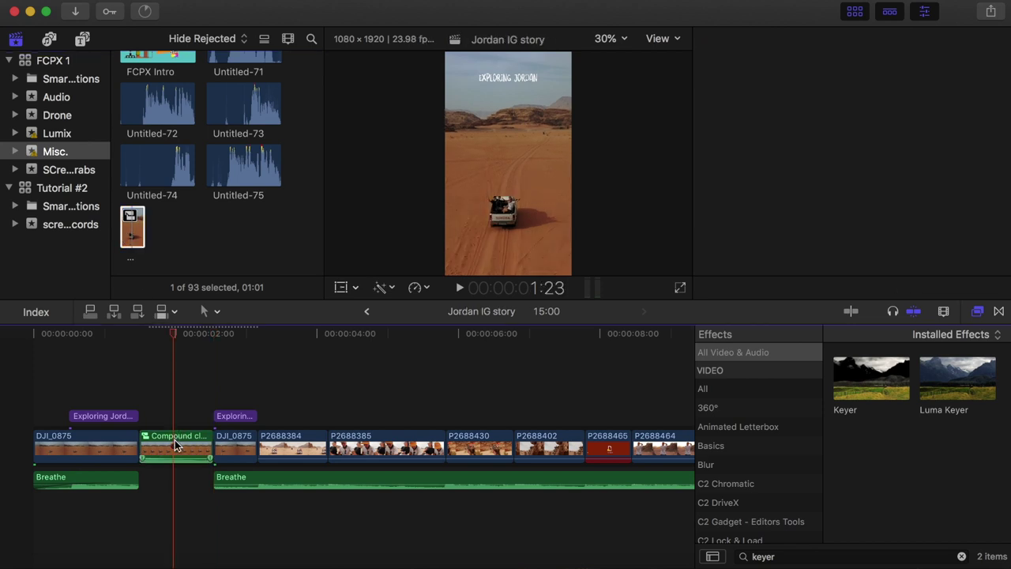
double_click(175, 439)
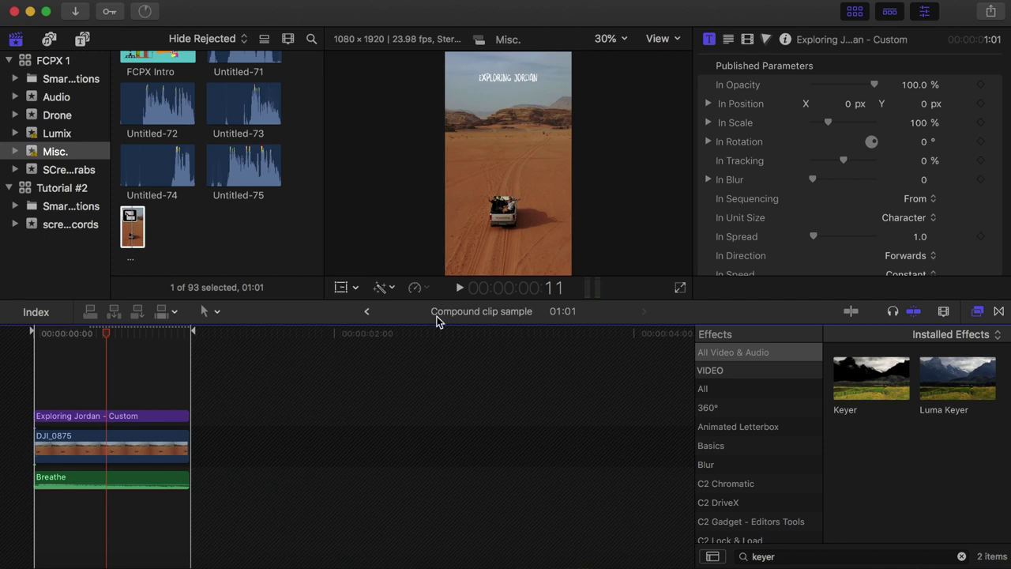
click(367, 314)
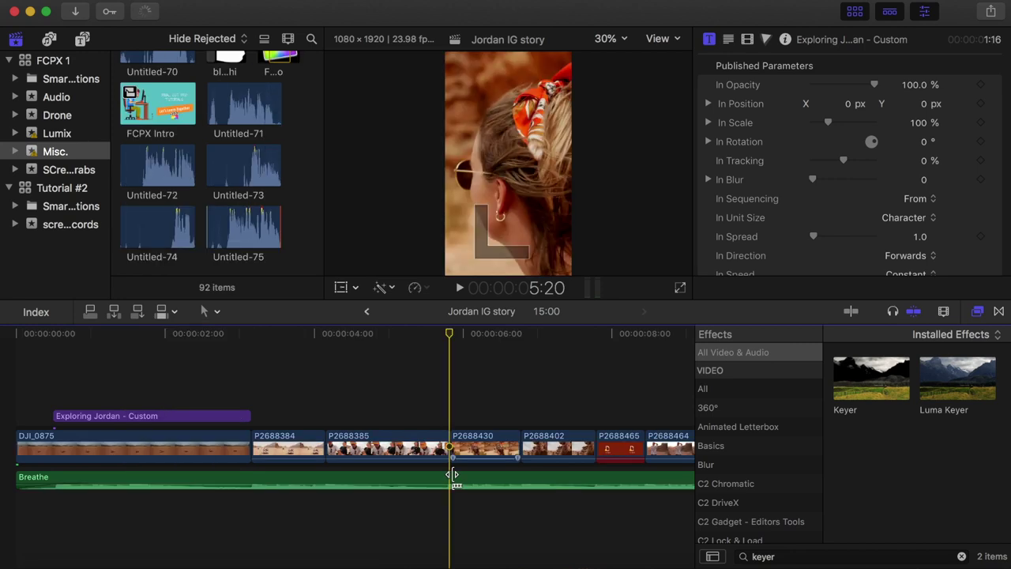
Split Breathe at the playhead and compound the opening title, clips and music as 'INtro clip'
click(447, 478)
key(super+b)
drag(217, 433, 146, 481)
right_click(145, 481)
click(207, 279)
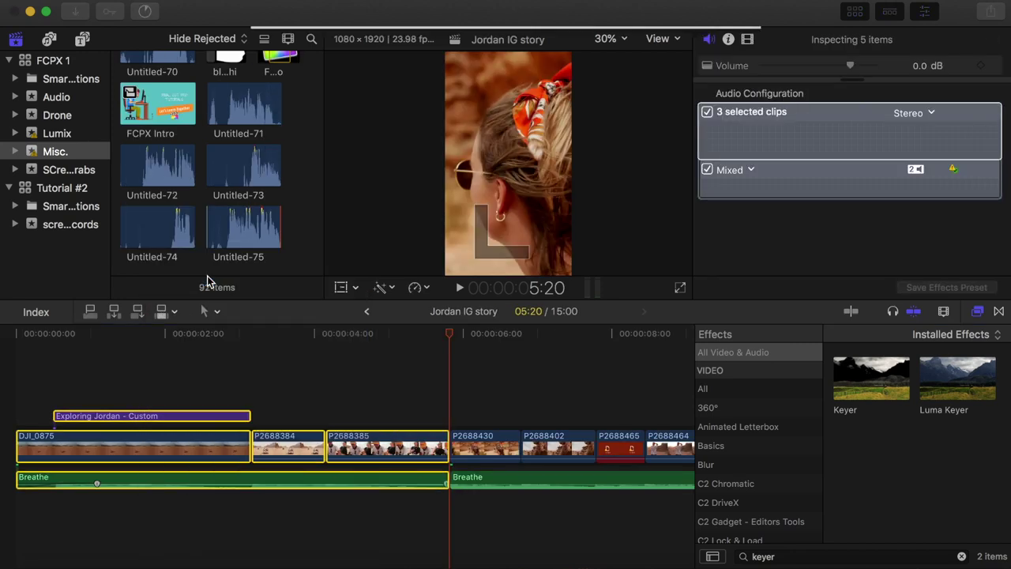
text(INtro clip)
key(Return)
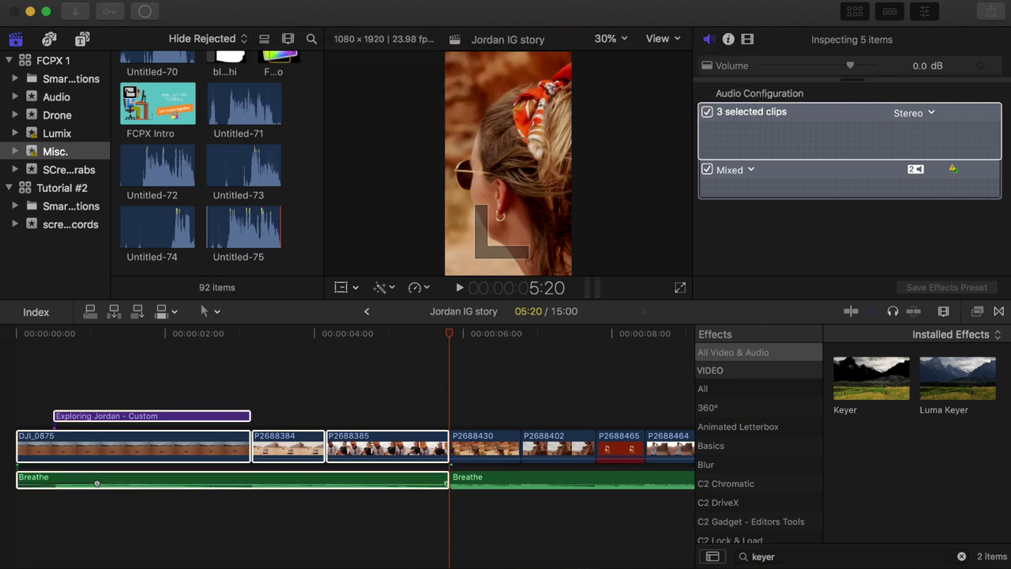
scroll(153, 223, up, 1)
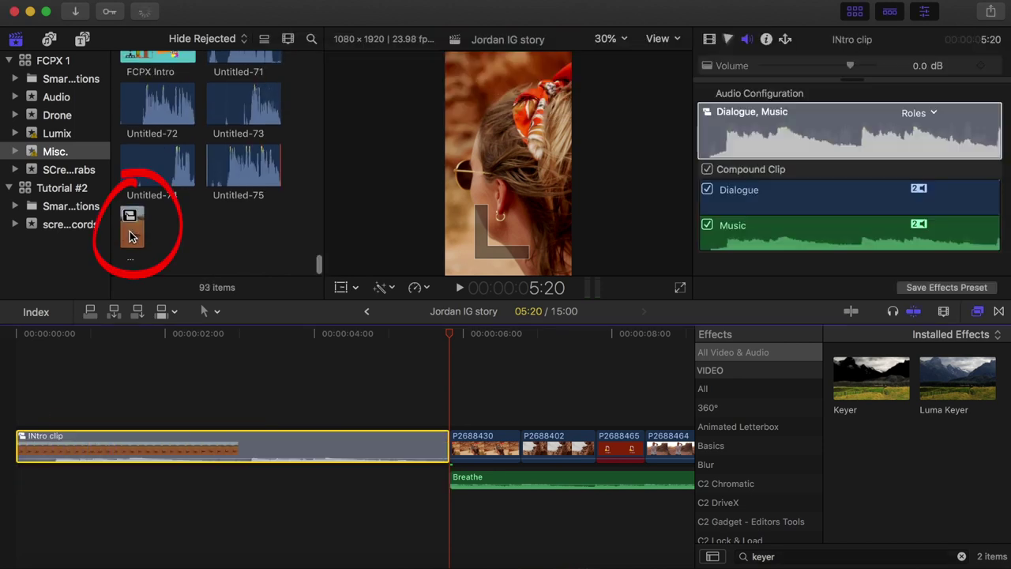
click(133, 229)
click(163, 232)
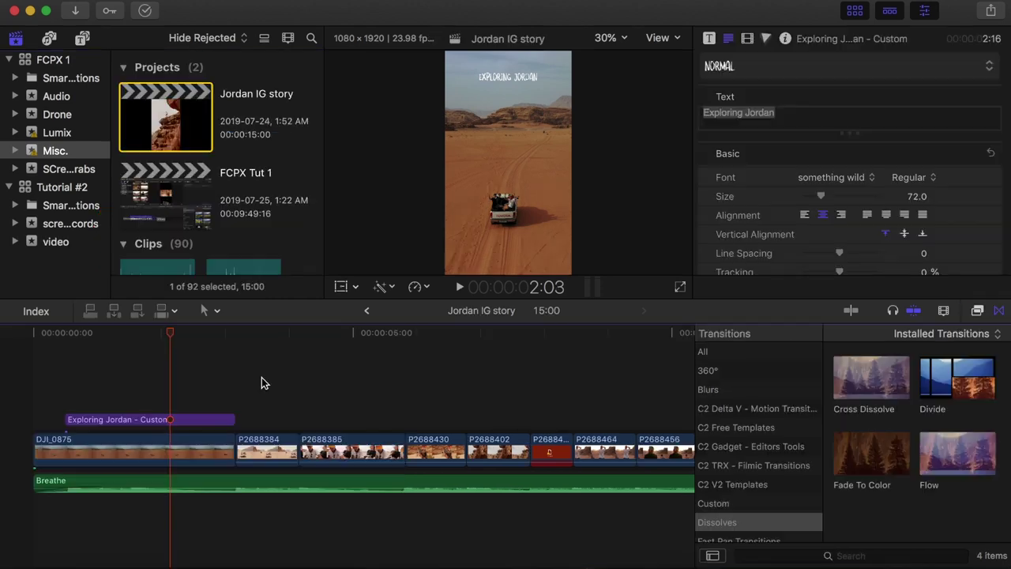
Show the speed settings of the four clips following DJI_0875
drag(261, 377, 504, 452)
key(super+r)
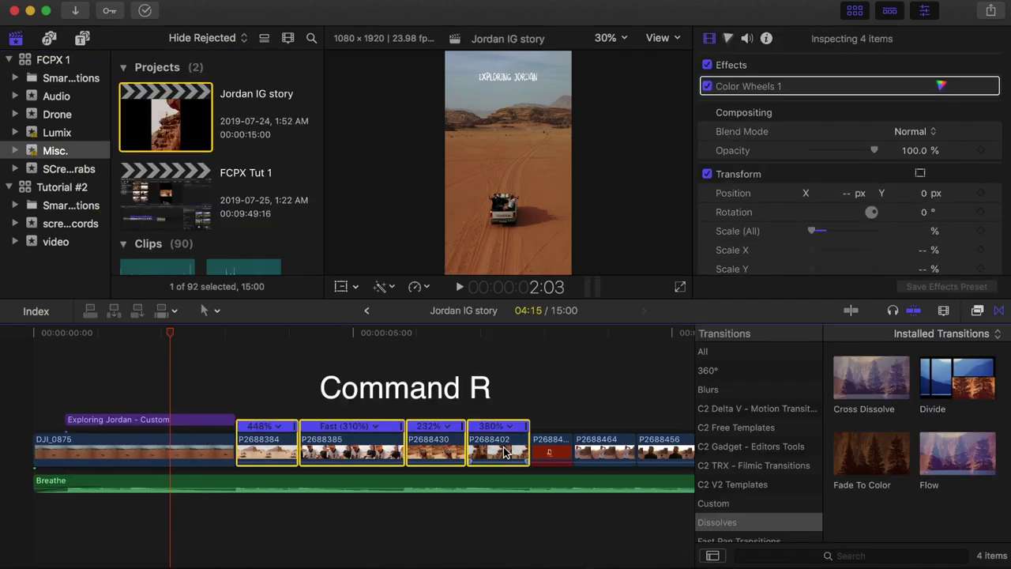
scroll(390, 382, right, 10)
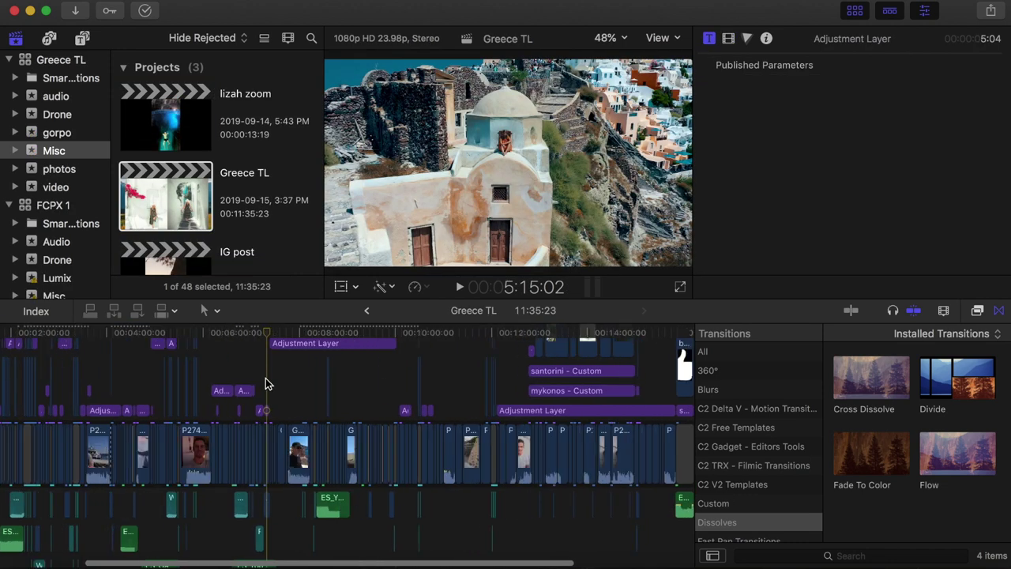
scroll(264, 383, right, 10)
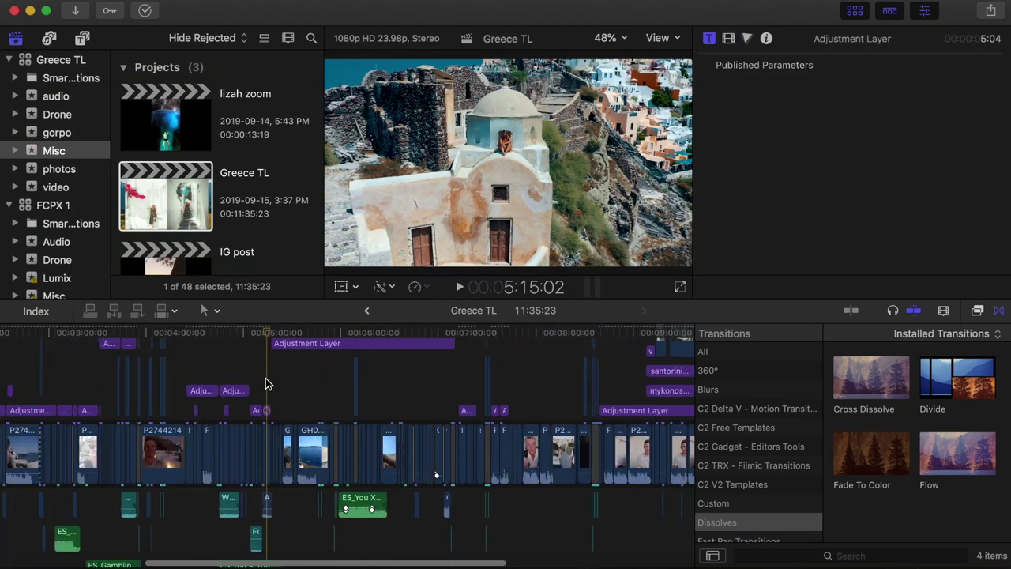
key(super+equal)
key(super+equal)
key(super+equal)
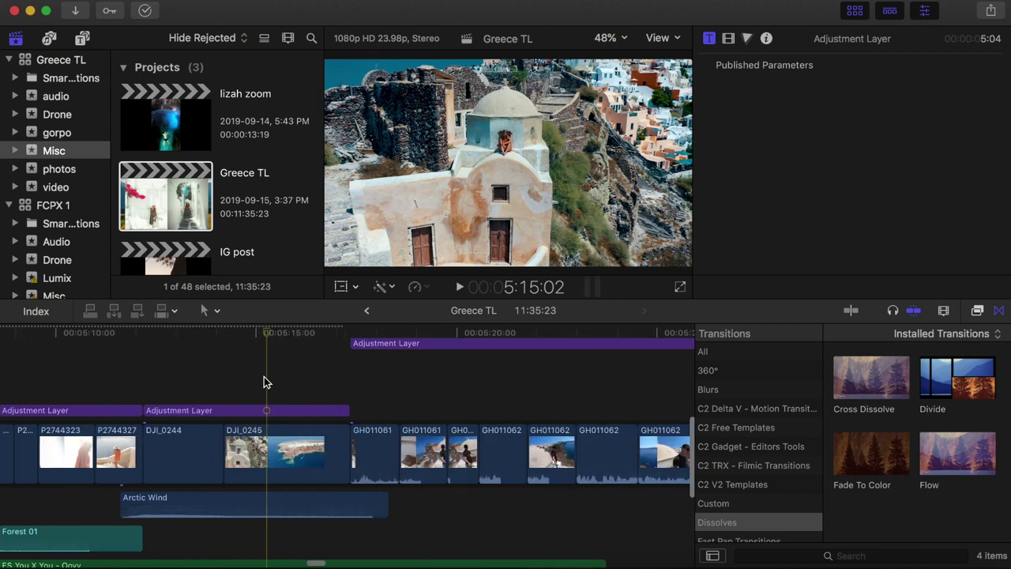
Add speed segments to DJI_0245 and shorten the new segment at its start
click(271, 458)
key(super+r)
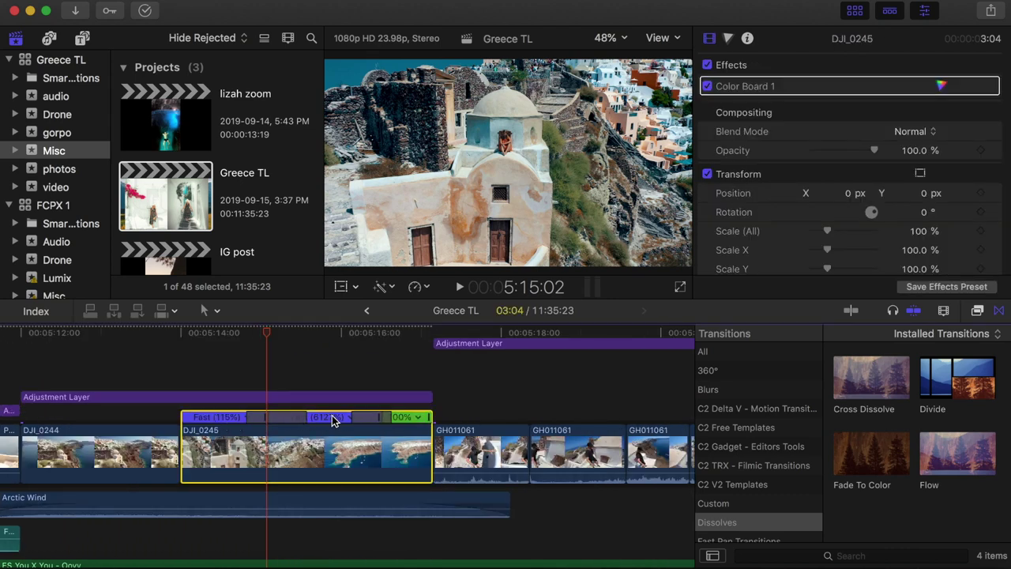
key(shift+b)
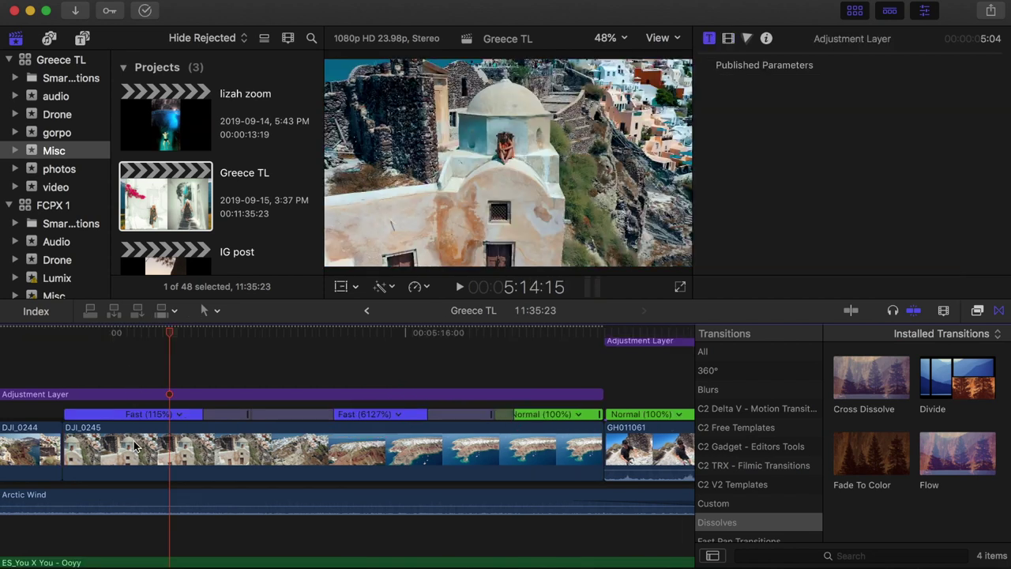
click(135, 446)
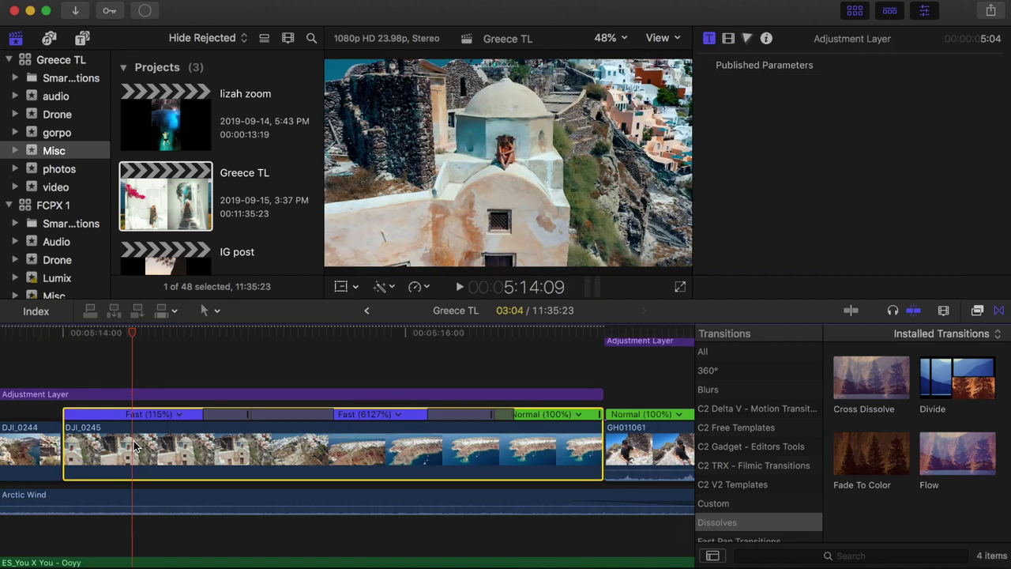
key(shift+b)
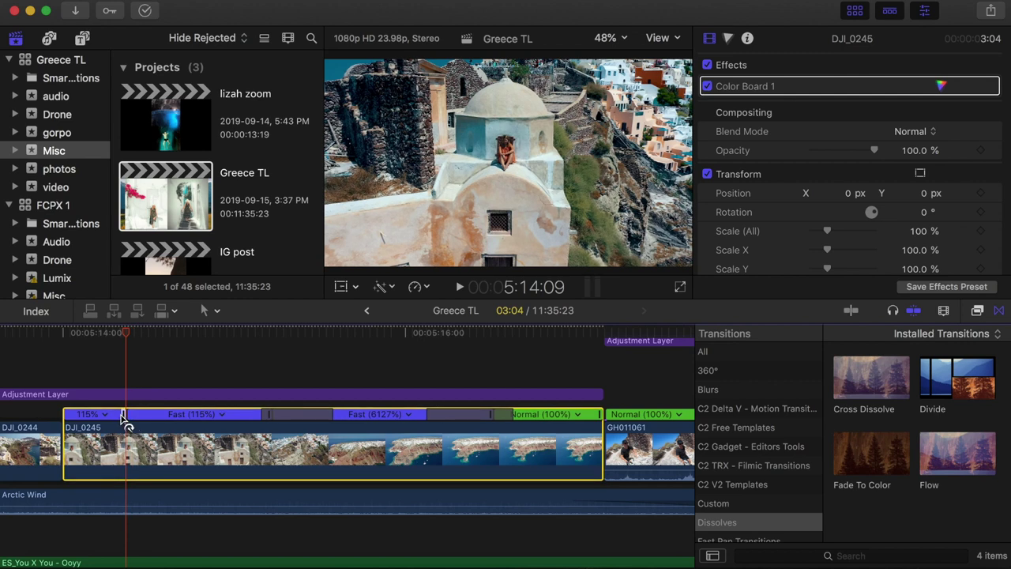
drag(125, 415, 90, 417)
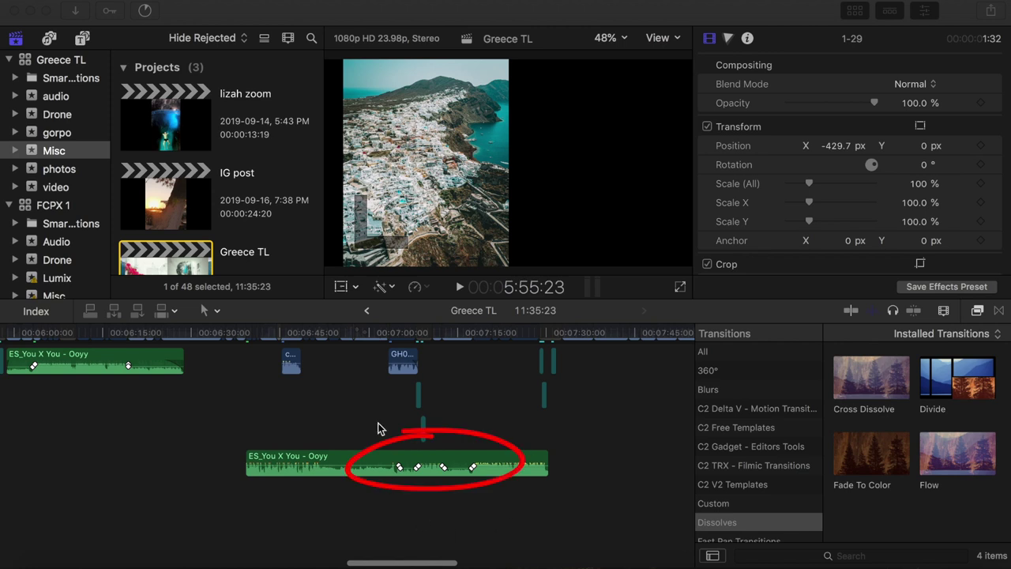
Add four volume keyframes on ES_You X You and lower the section between them to -29 dB
scroll(500, 469, up, 3)
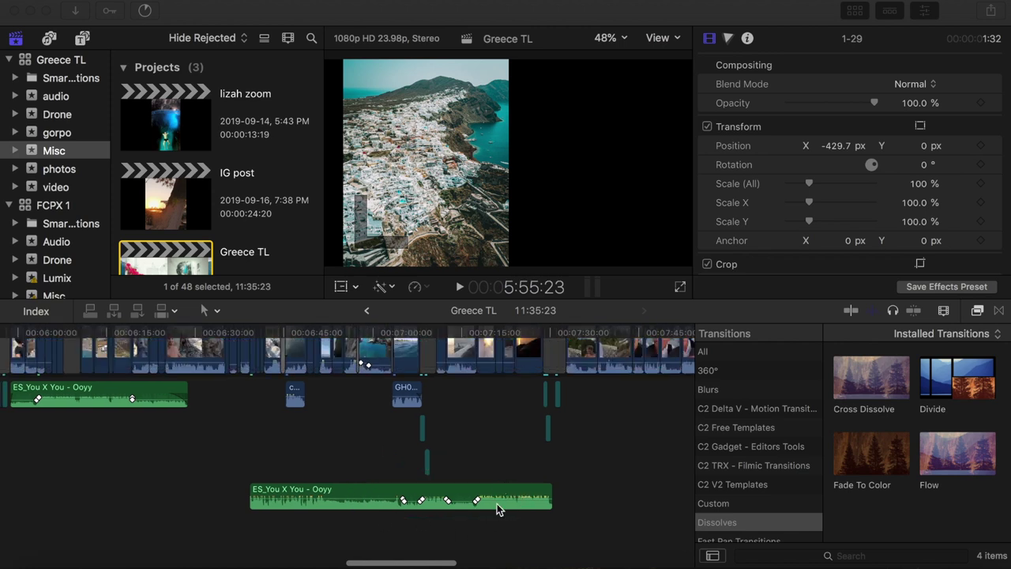
click(460, 445)
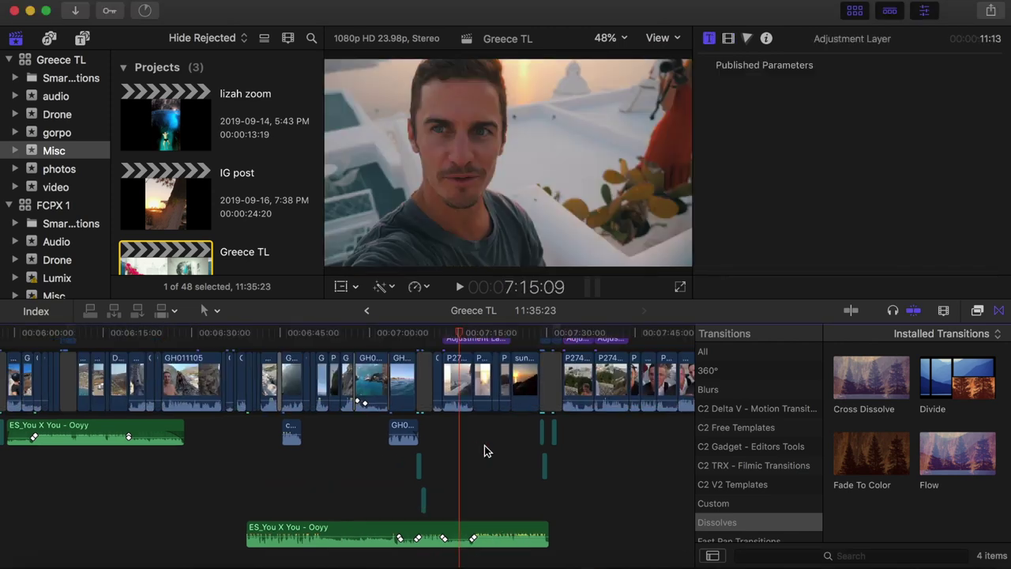
key(space)
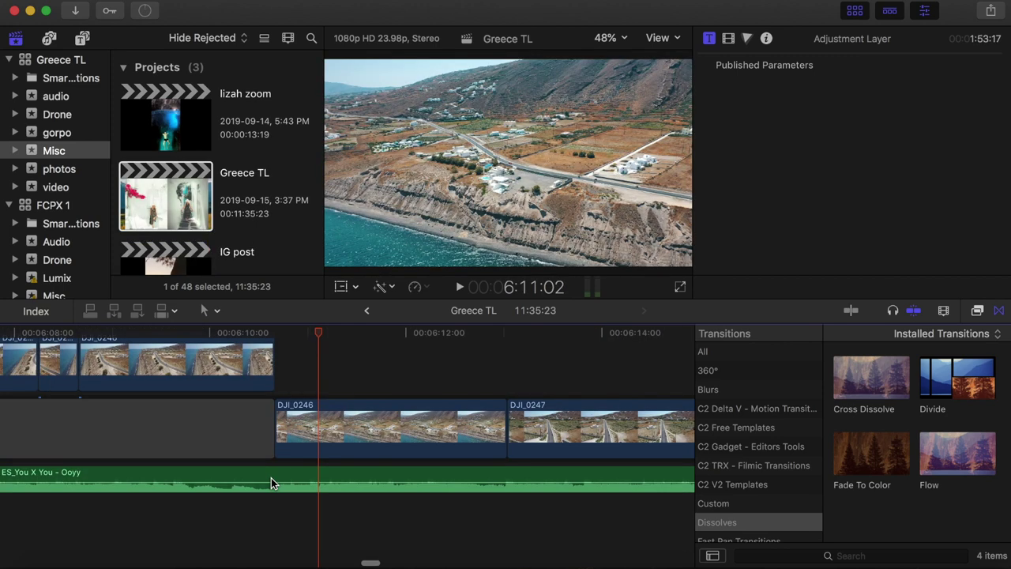
alt+click(270, 481)
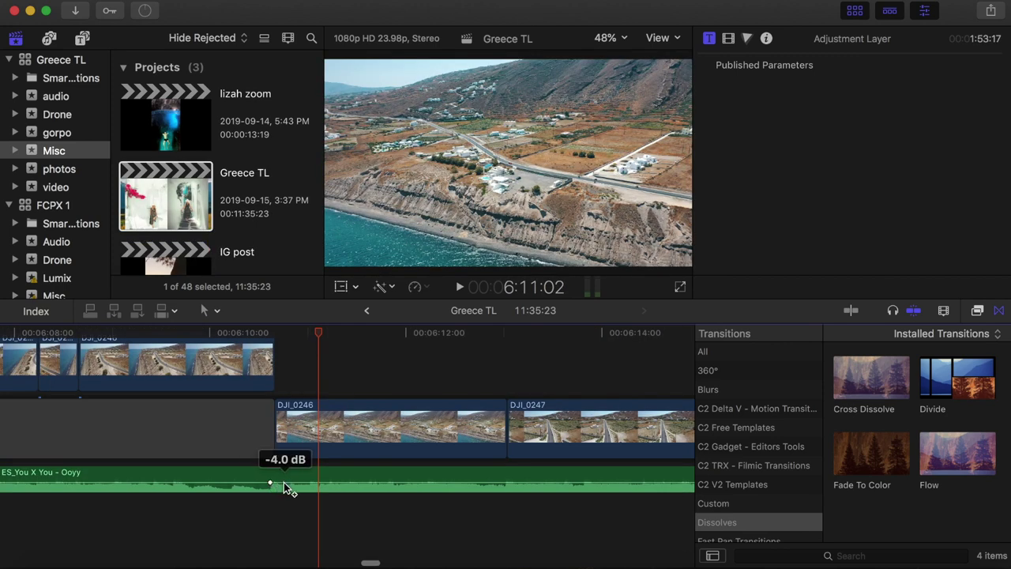
alt+click(282, 482)
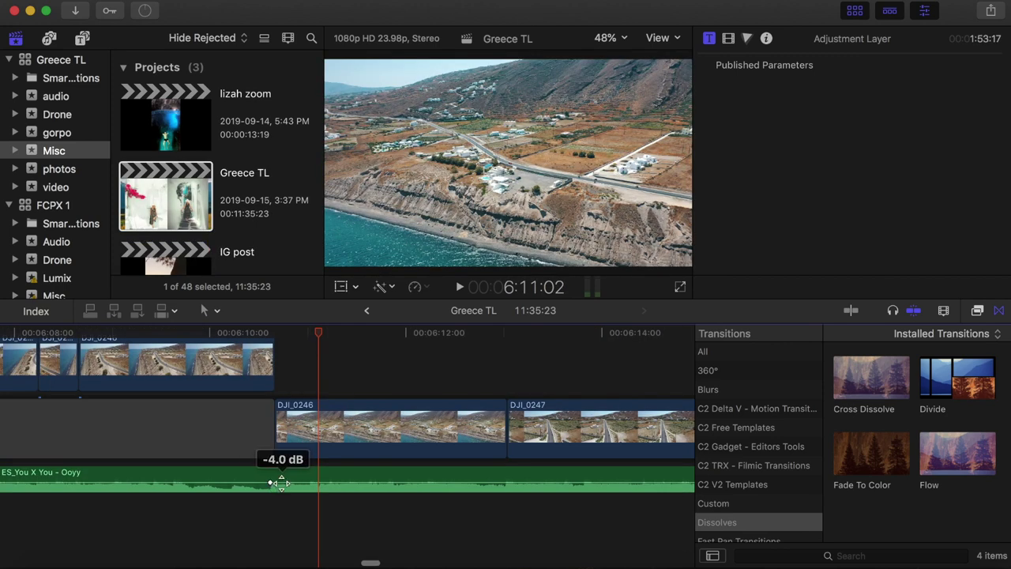
alt+click(494, 483)
alt+click(415, 482)
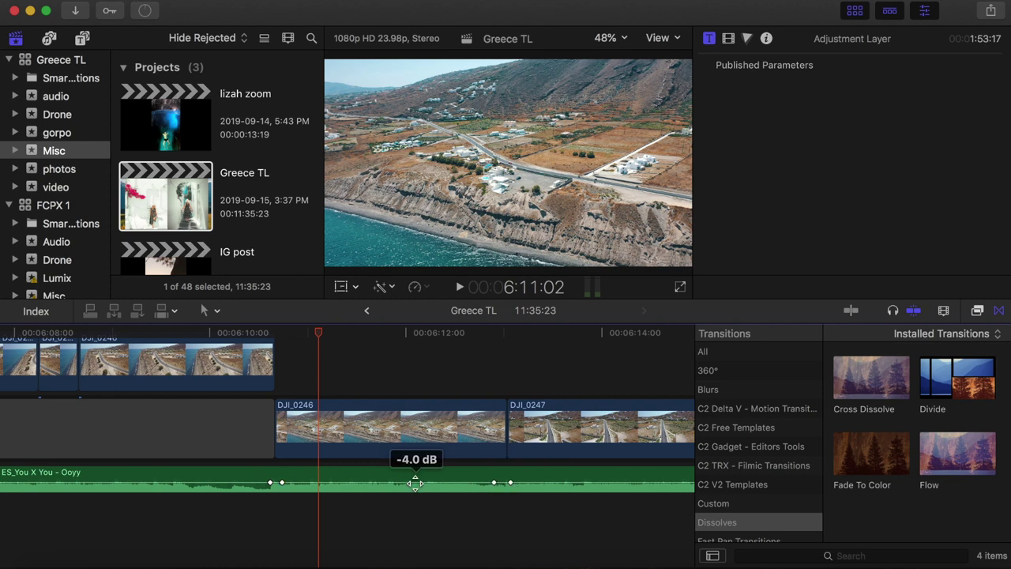
drag(415, 483, 415, 486)
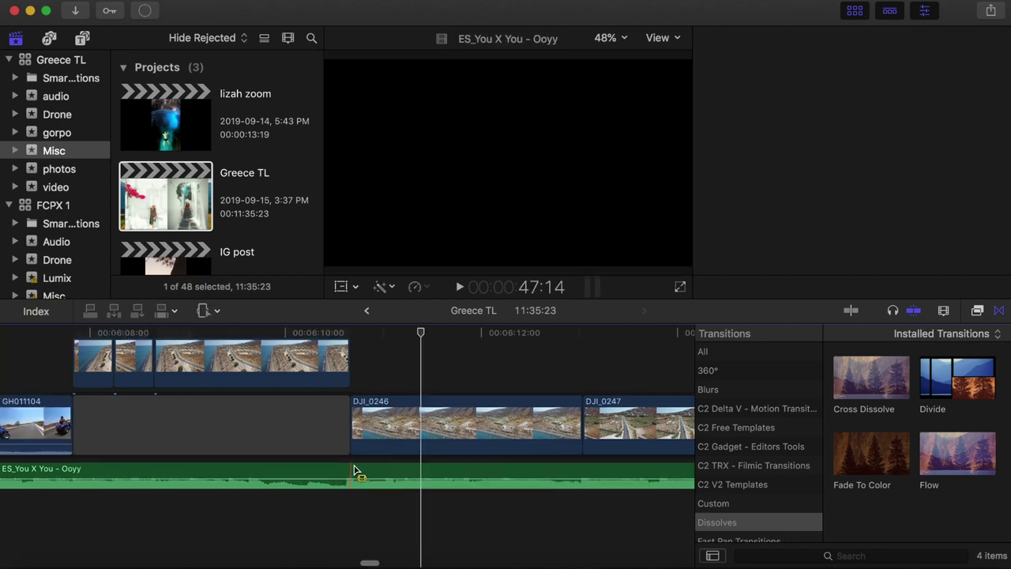
Select a range of the music across DJI_0246 and lower it to -27 dB
key(r)
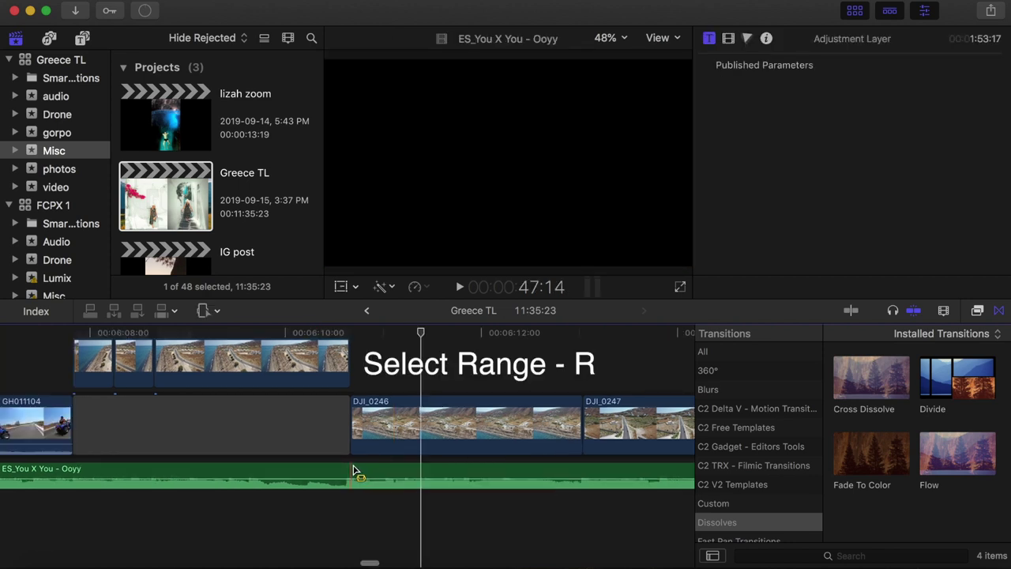
drag(352, 474, 465, 474)
drag(542, 483, 583, 490)
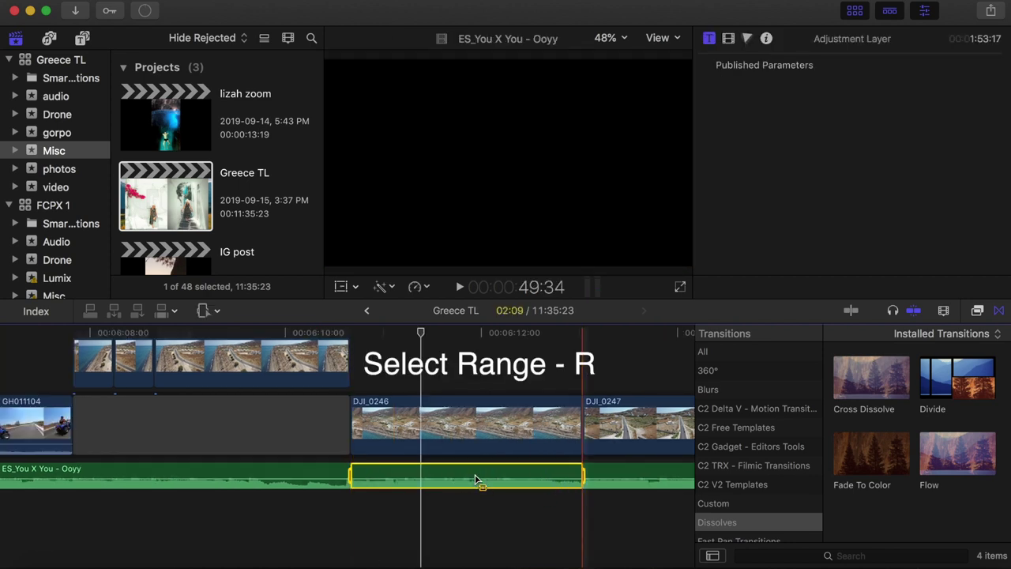
drag(472, 478, 473, 482)
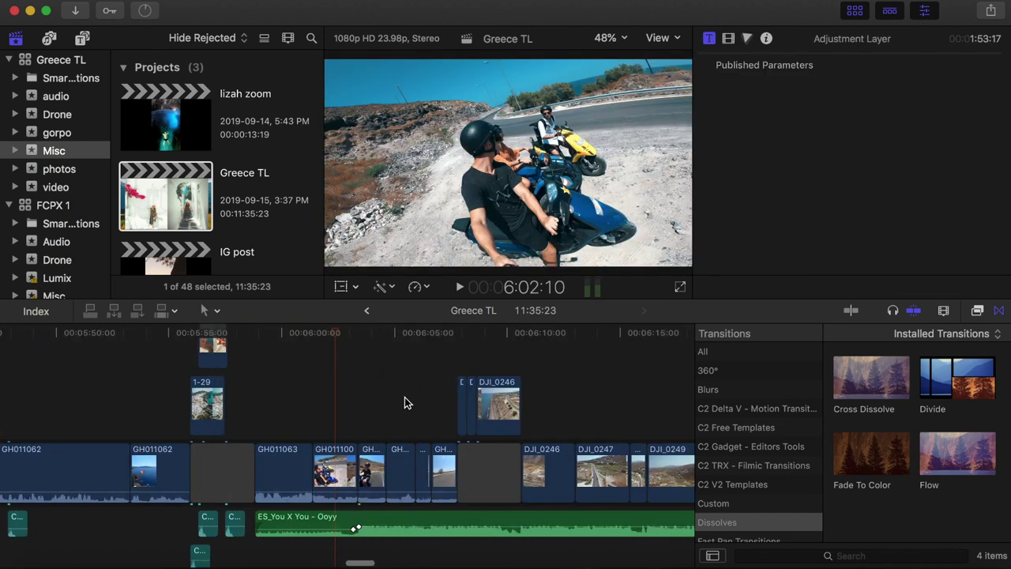
Lift DJI_0246 into a connected lane above the storyline, leaving a gap behind
click(196, 354)
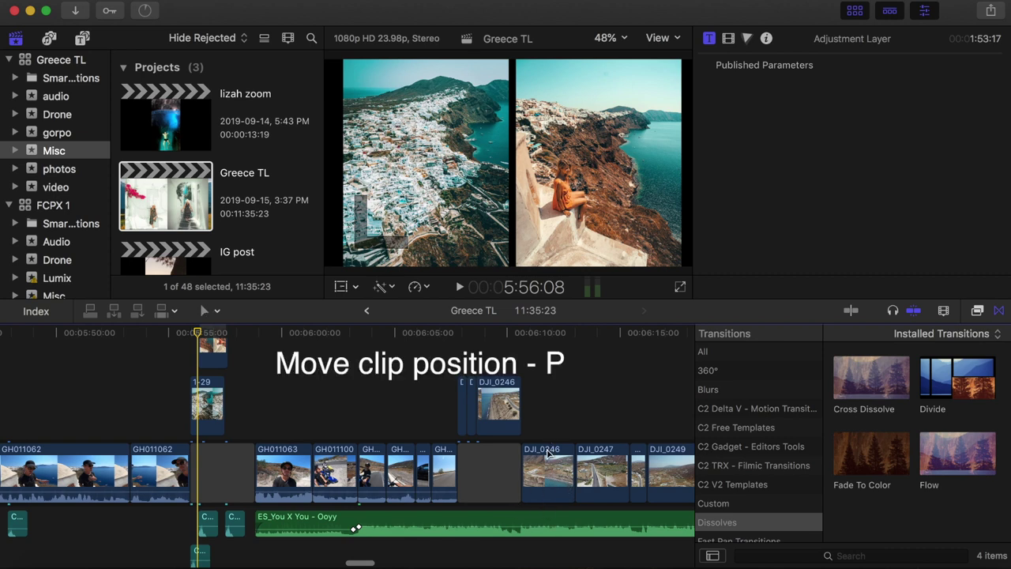
drag(549, 452, 546, 407)
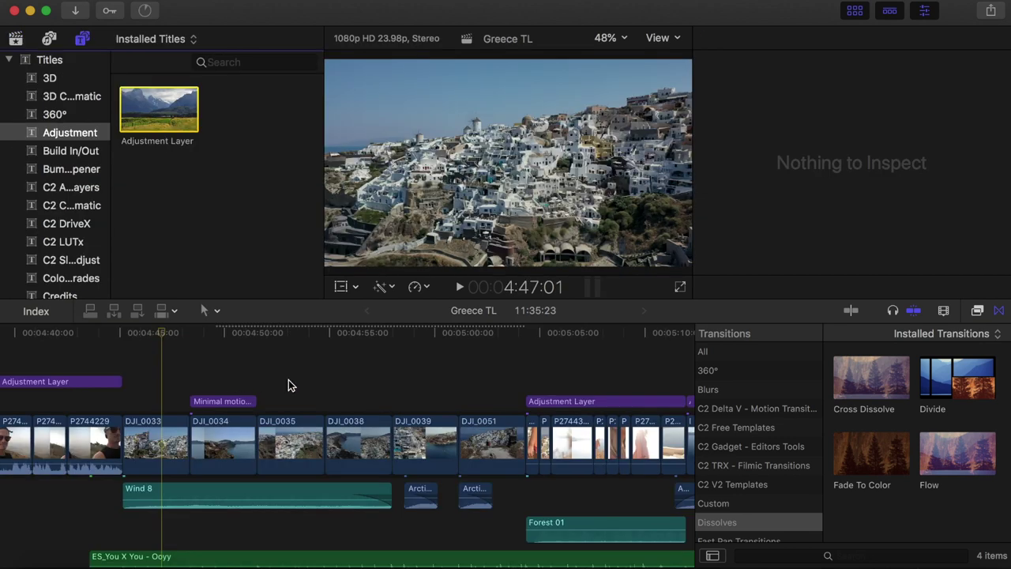
Place an Adjustment Layer above DJI_0033 and extend it through DJI_0051
click(288, 379)
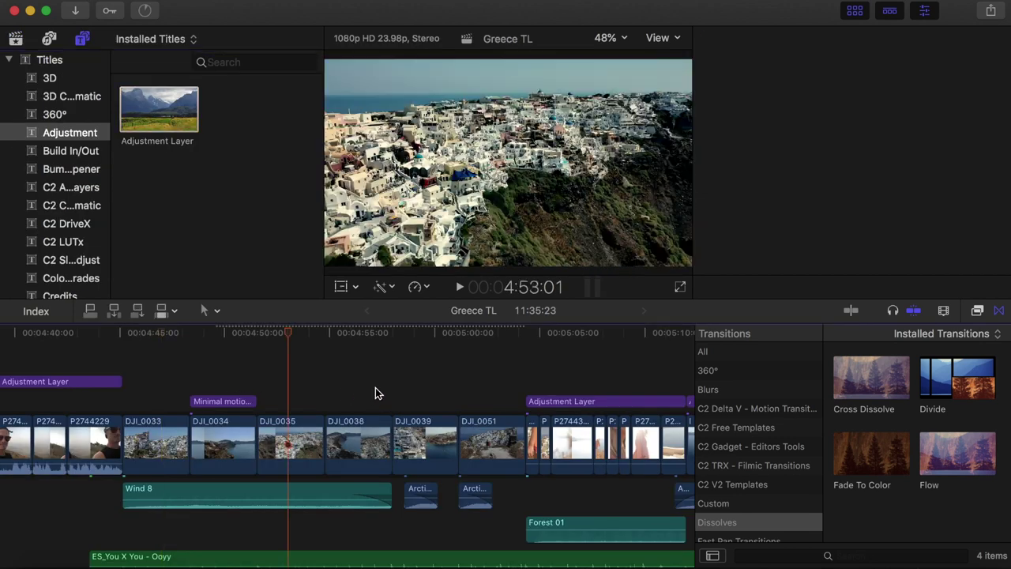
click(491, 391)
click(168, 391)
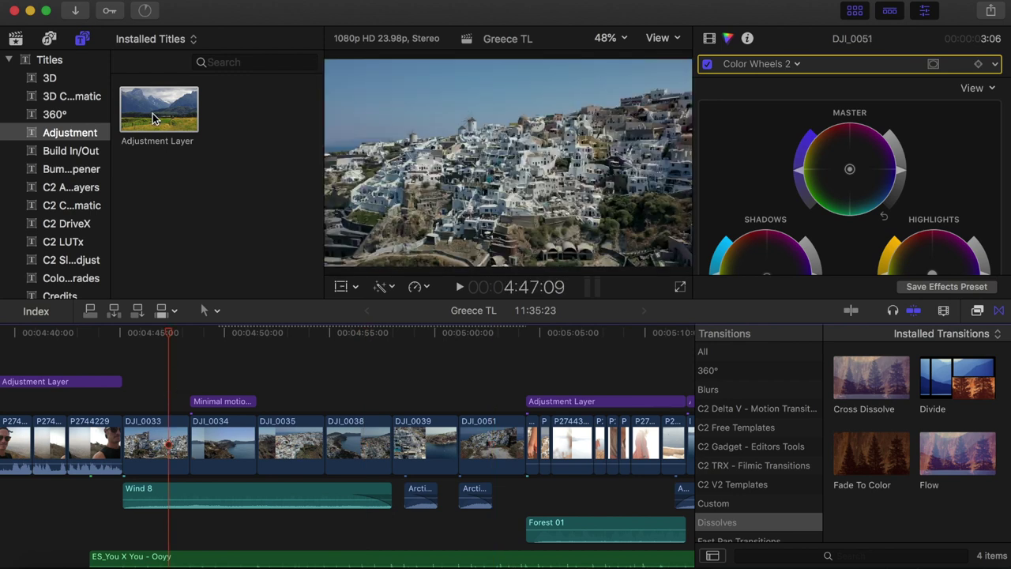
drag(154, 118, 127, 384)
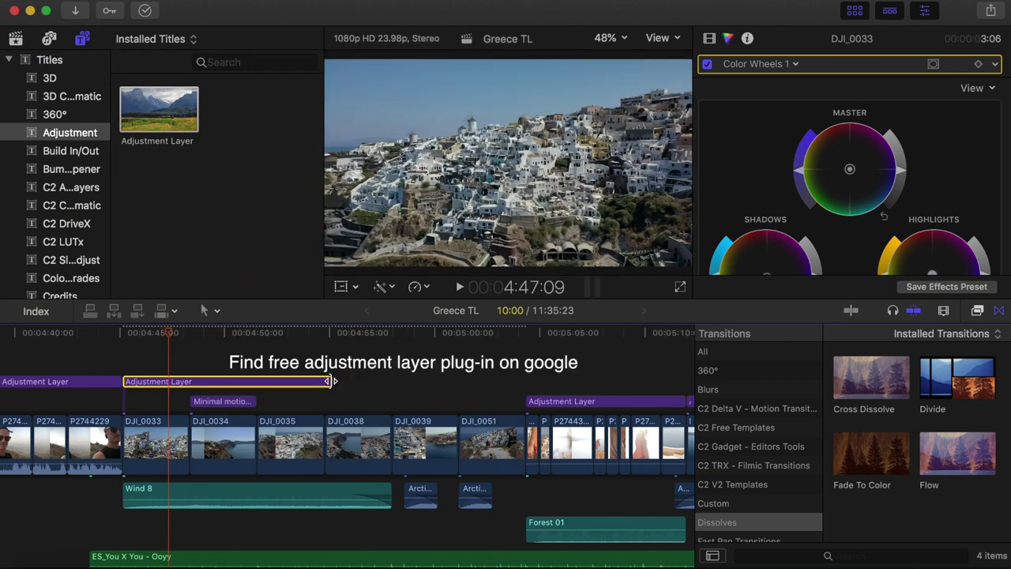
drag(333, 380, 524, 383)
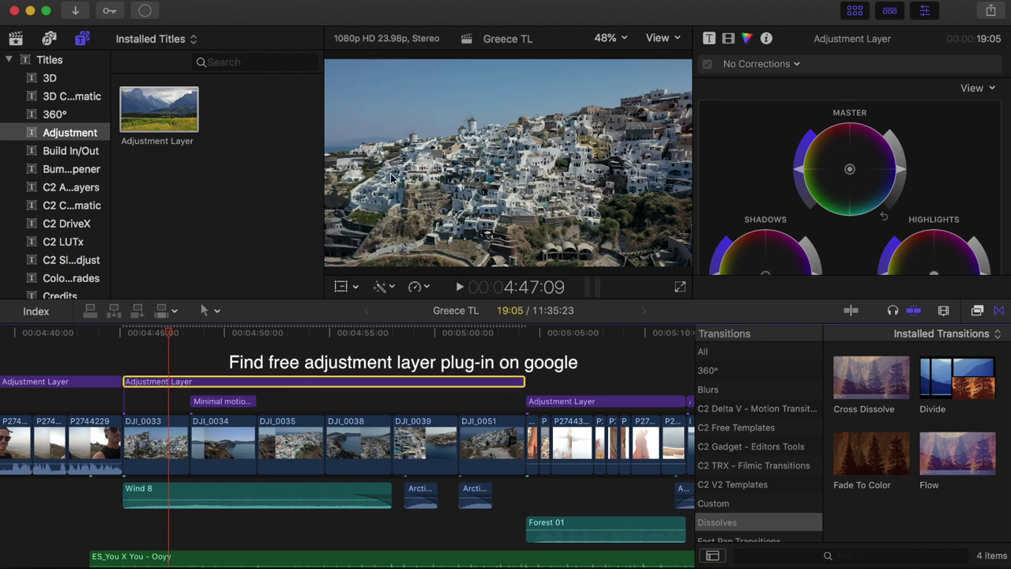
Grade the Adjustment Layer in Color Wheels: bluer shadows, warmer highlights, slightly lower saturation
scroll(843, 207, down, 2)
drag(813, 225, 814, 237)
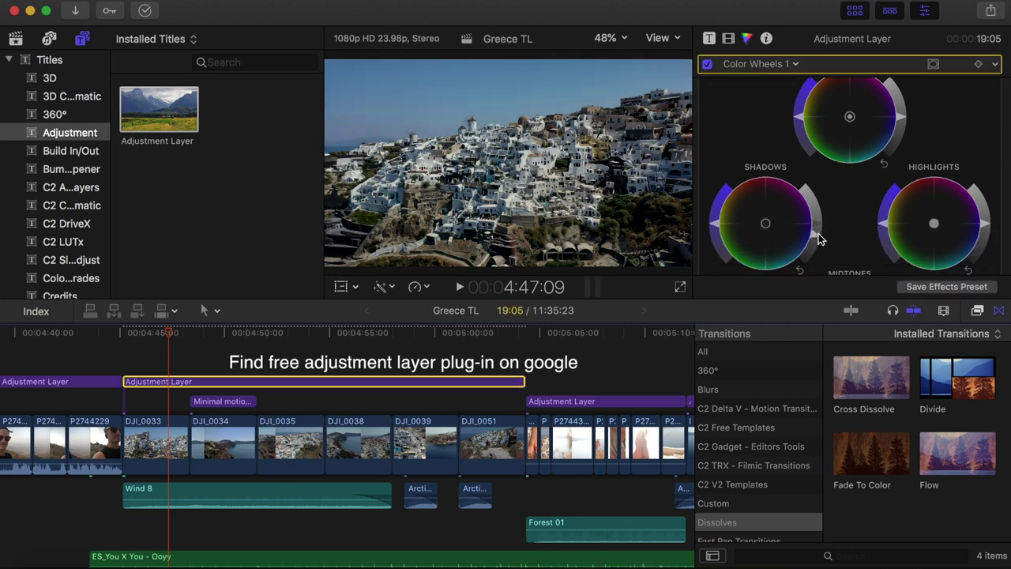
drag(983, 229, 985, 222)
scroll(845, 181, down, 3)
scroll(770, 175, up, 1)
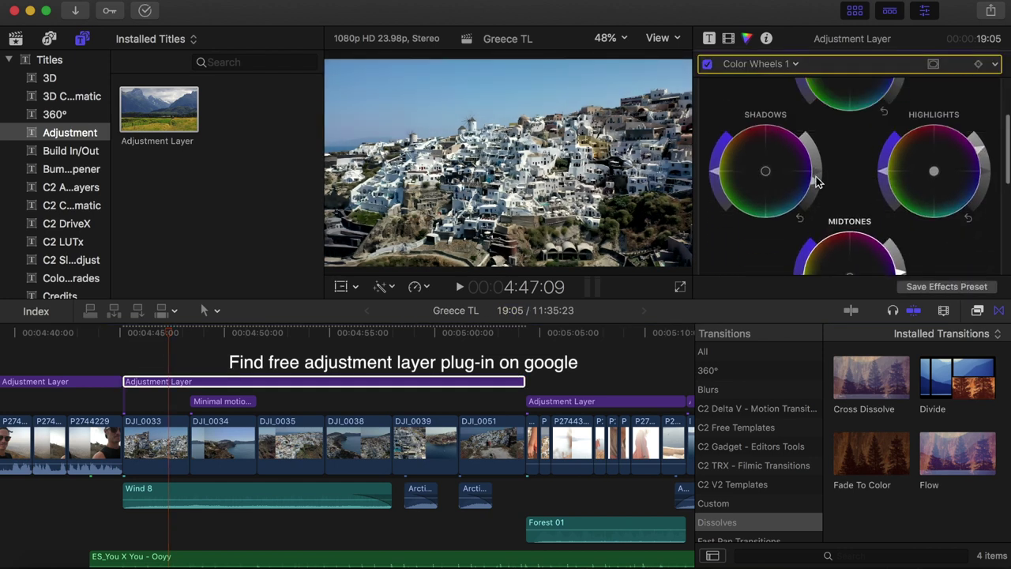
drag(770, 175, 780, 187)
drag(934, 170, 924, 165)
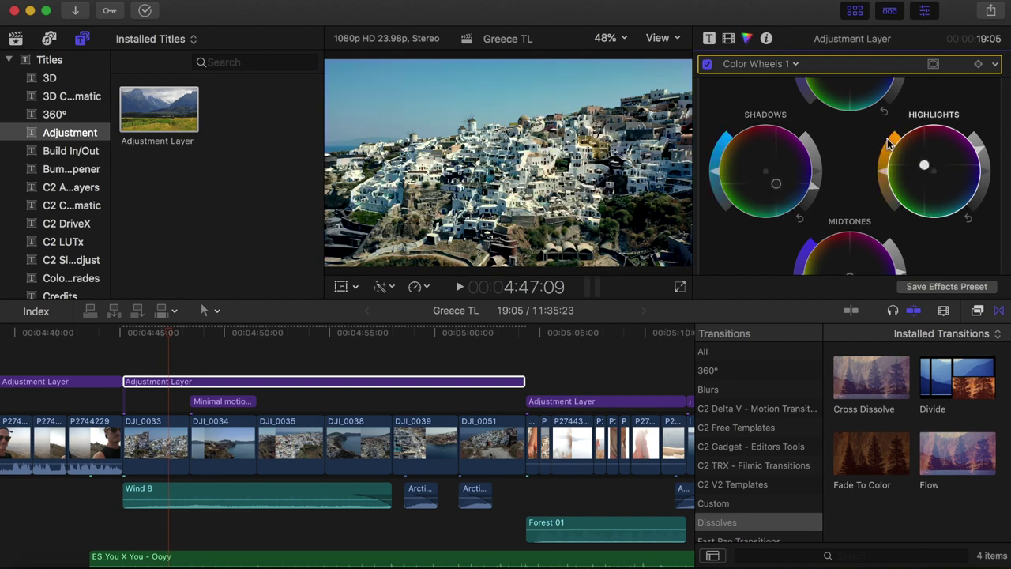
scroll(803, 154, up, 2)
drag(802, 154, 802, 157)
Give DJI_0033 its own Color Wheels grade with cooler shadows and warmer highlights
click(172, 447)
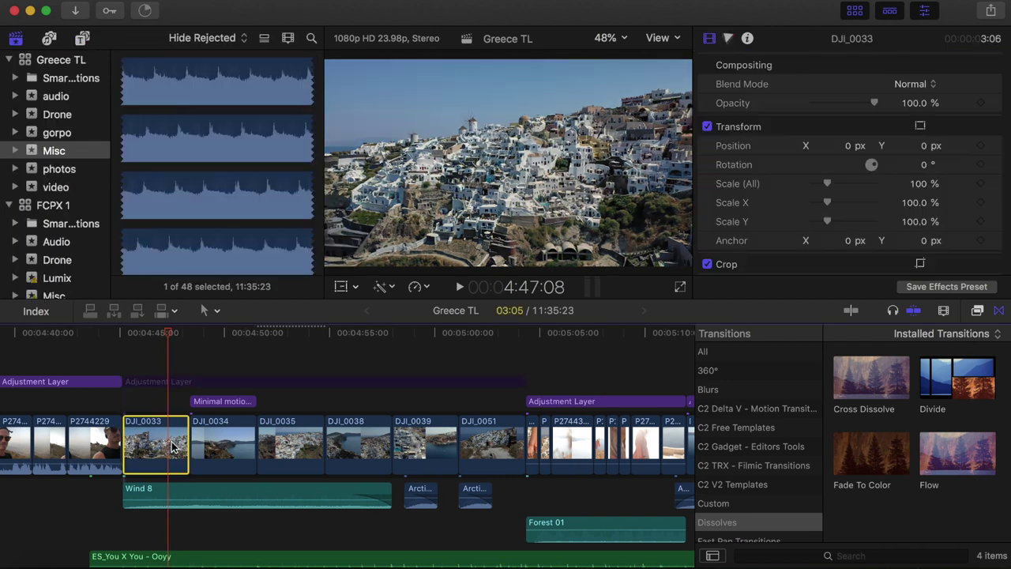
click(727, 38)
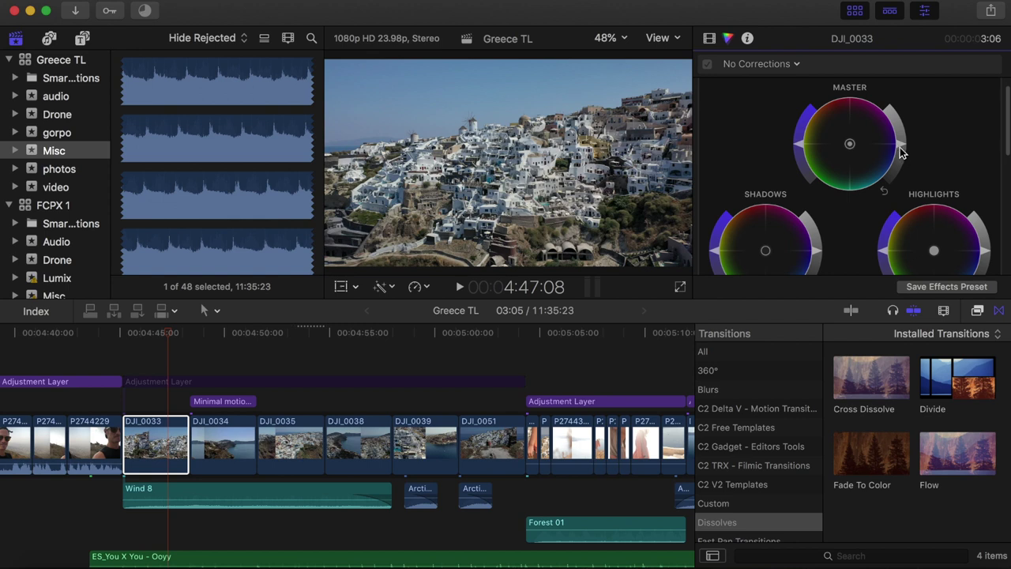
scroll(819, 248, down, 1)
drag(819, 249, 818, 254)
scroll(782, 205, down, 3)
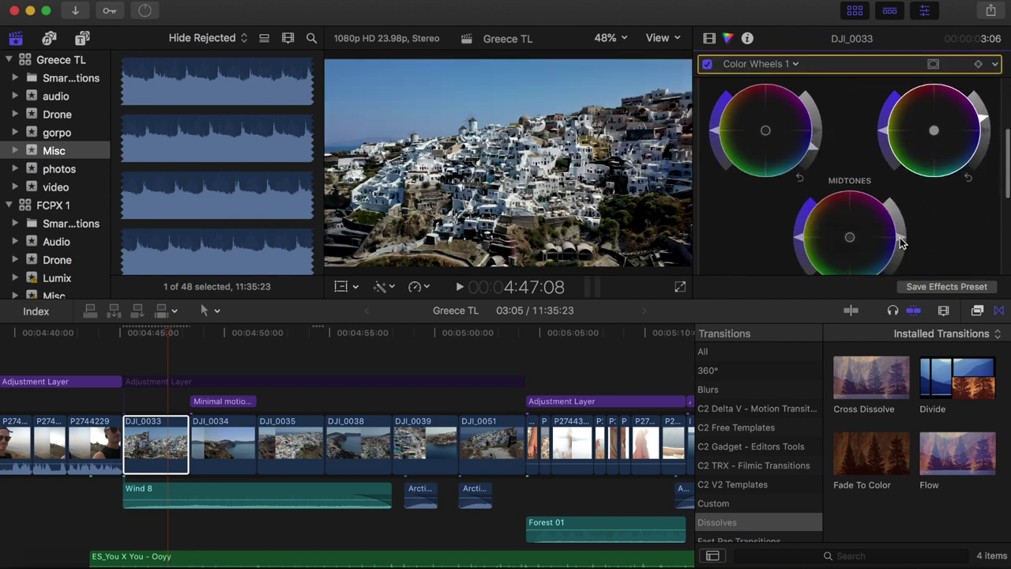
drag(774, 176, 780, 184)
drag(933, 159, 923, 153)
scroll(884, 150, up, 3)
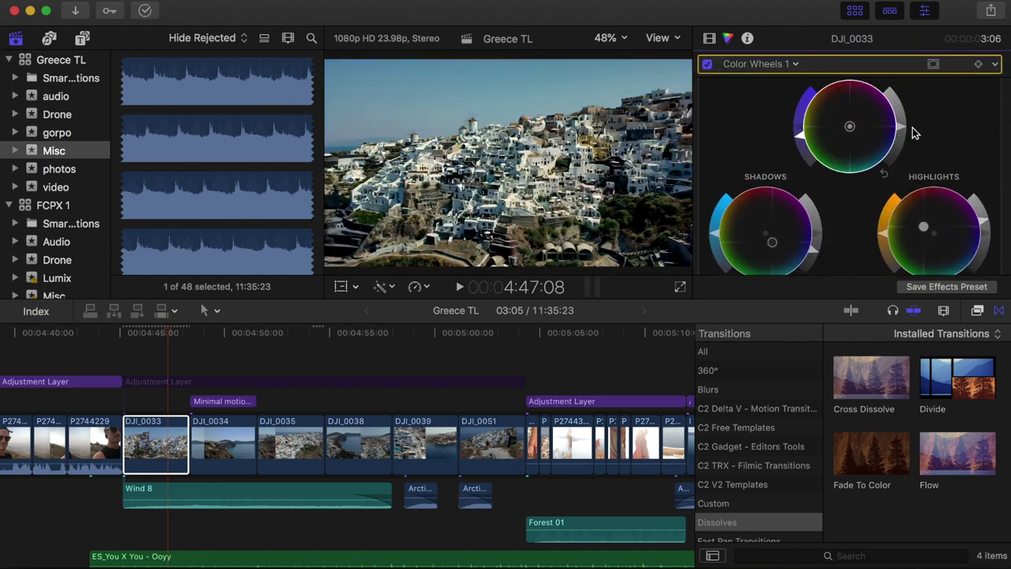
click(168, 440)
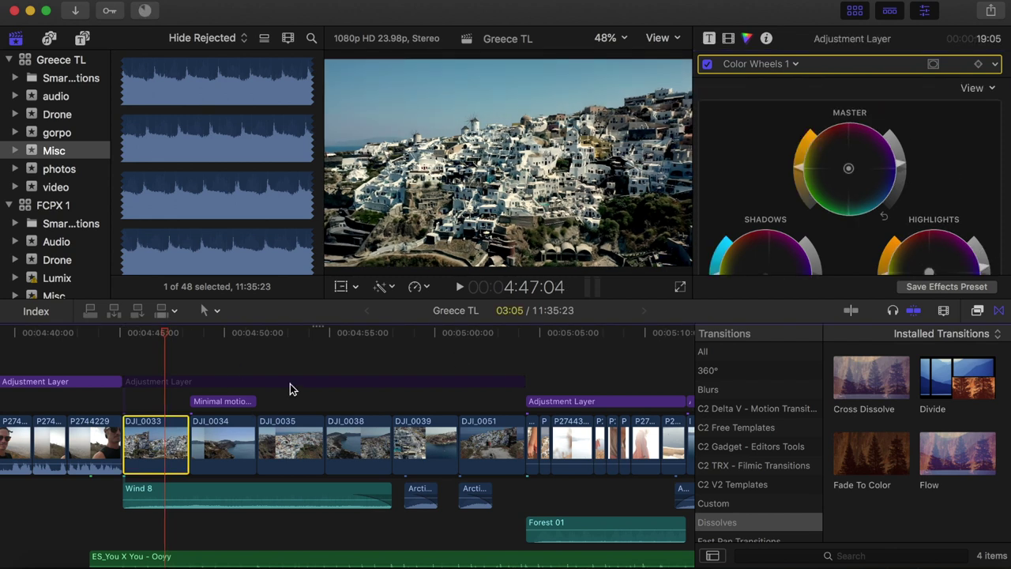
Paste DJI_0033's Color Wheels 1 effect onto DJI_0035 with Paste Attributes
click(292, 436)
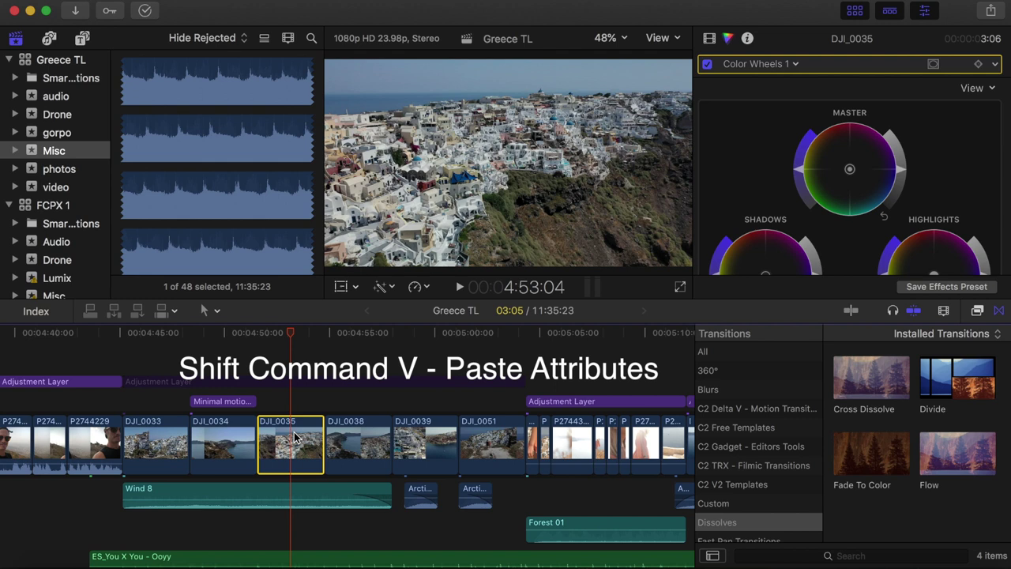
key(shift+super+v)
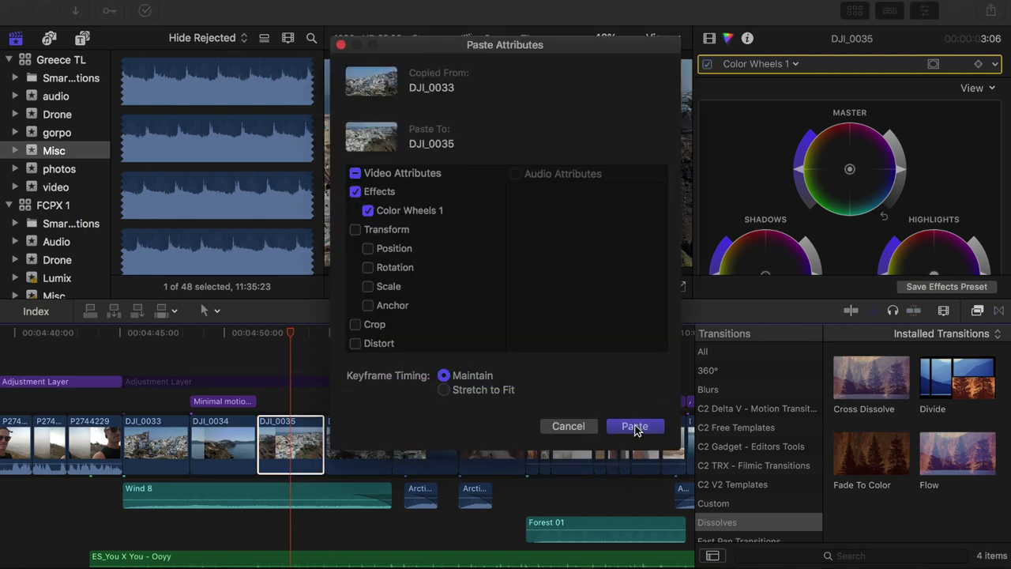
click(635, 427)
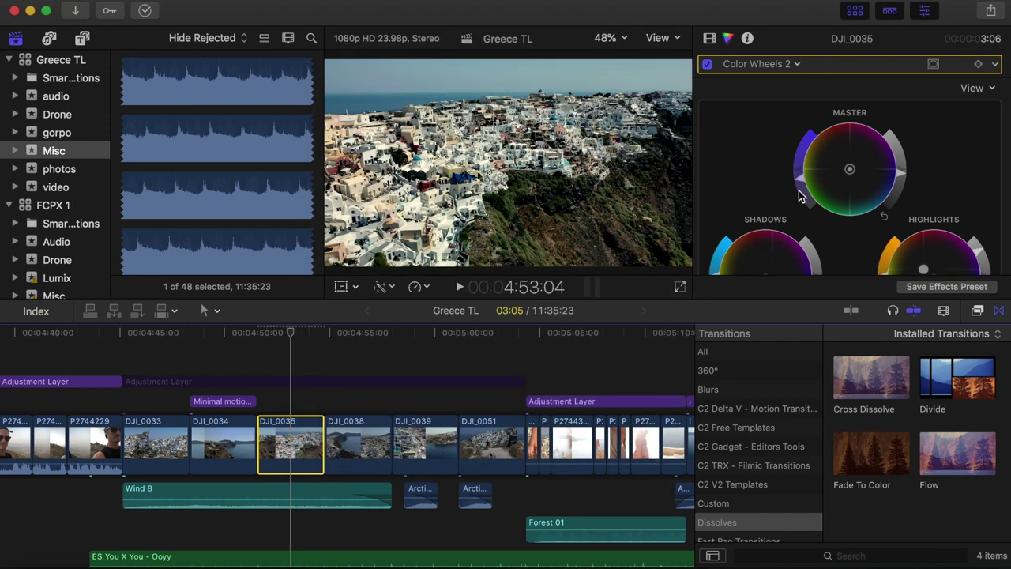
scroll(799, 192, down, 3)
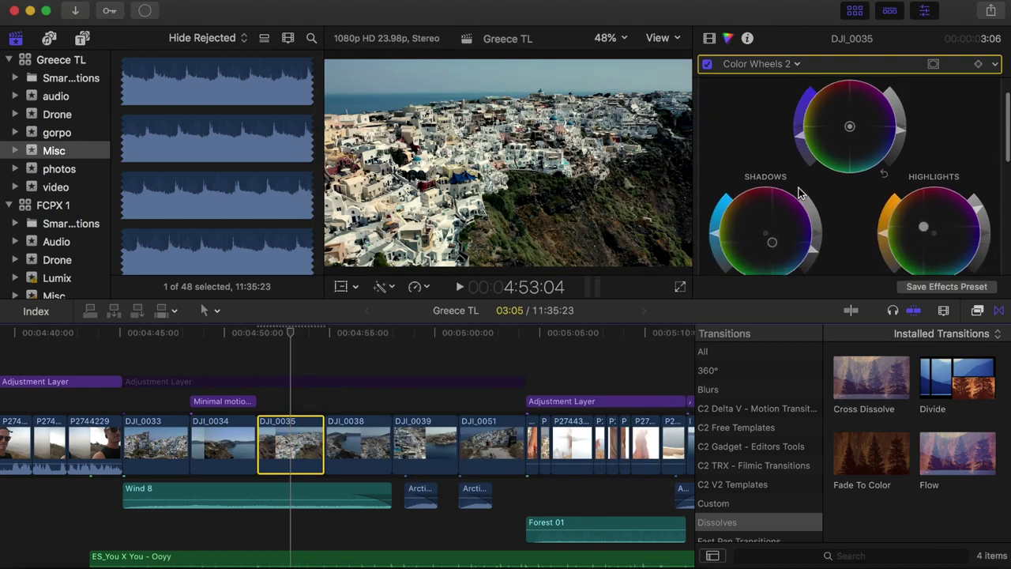
click(355, 442)
click(79, 0)
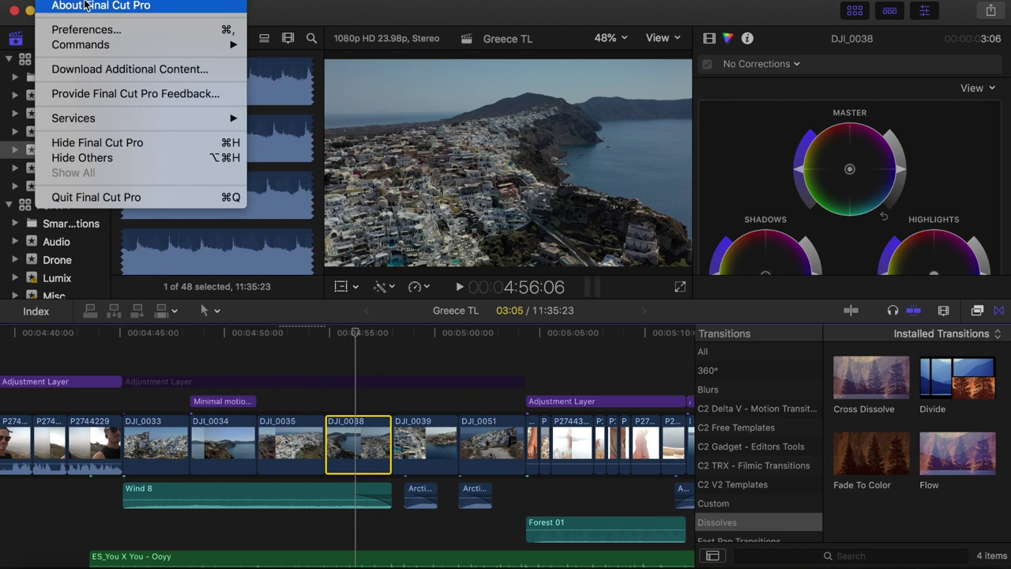
Keep Color Wheels as the General default colour correction in Preferences, then close it
click(86, 33)
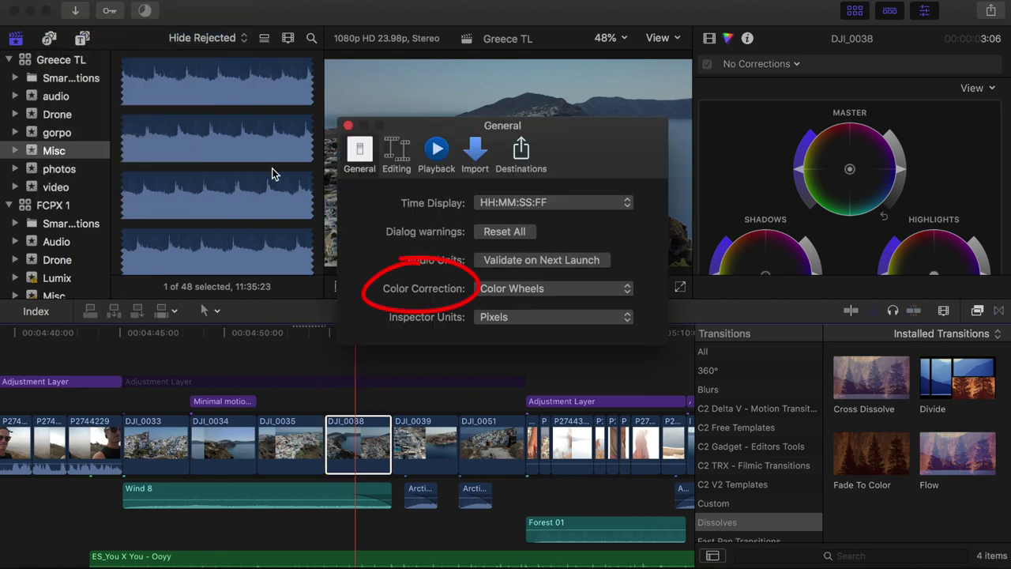
click(500, 290)
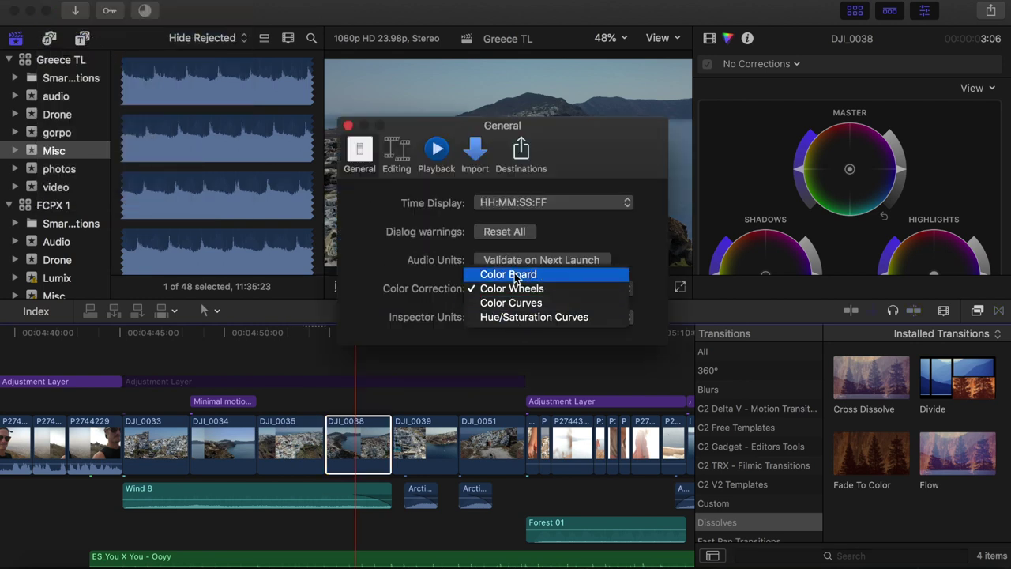
click(509, 289)
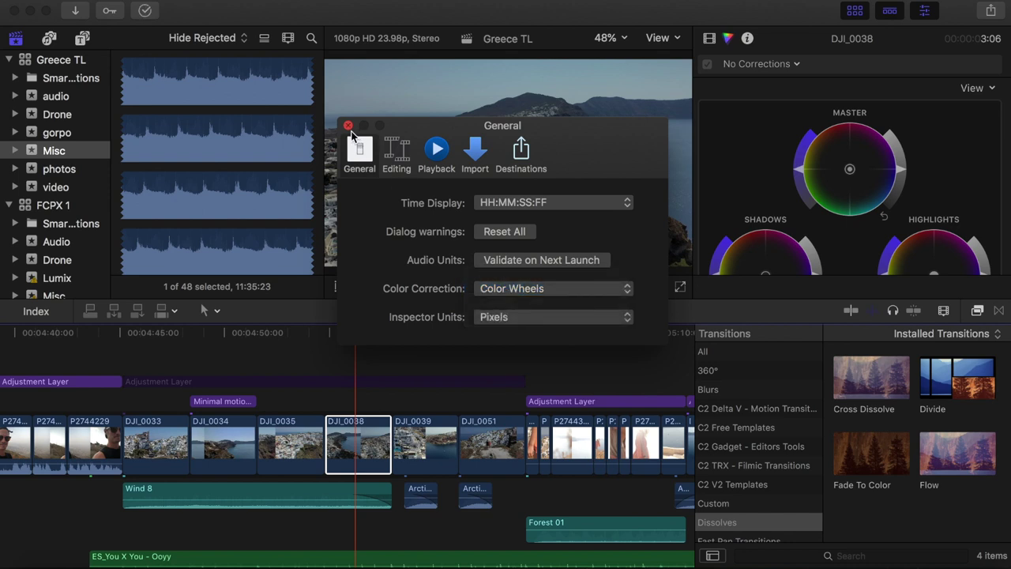
click(348, 126)
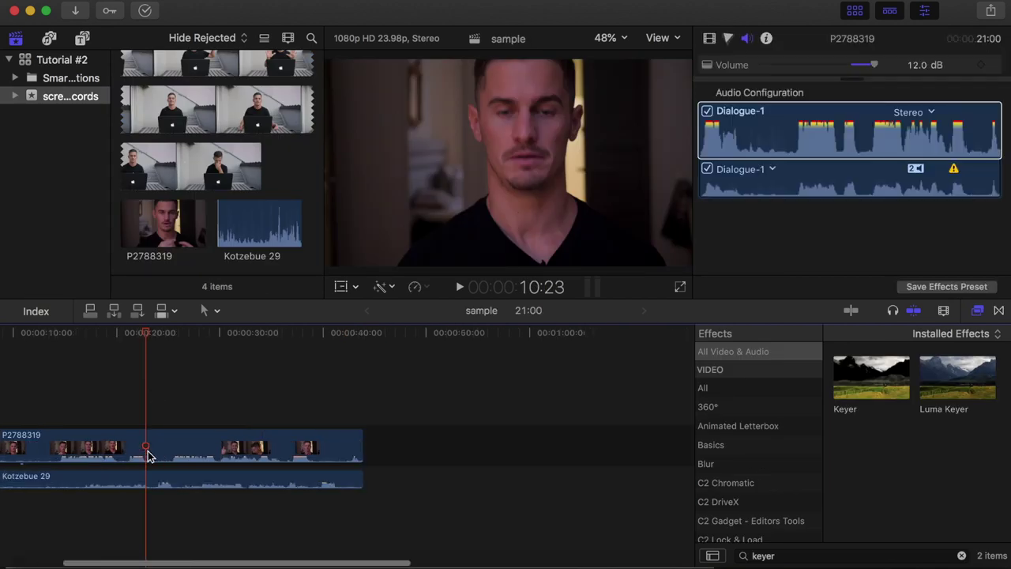
Trim about 2 seconds off Kotzebue 29's start and slide it earlier to match the video
click(190, 472)
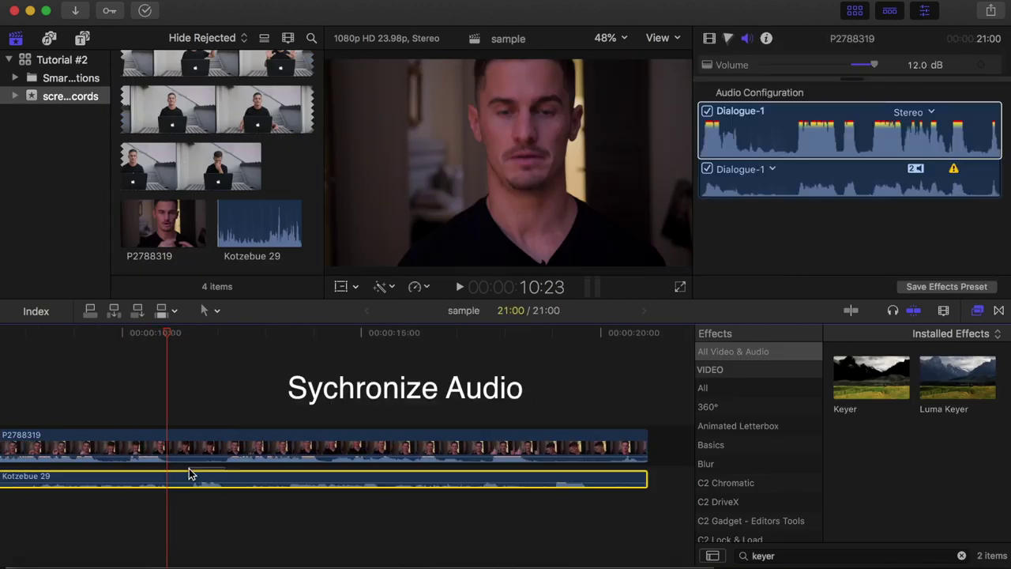
drag(189, 471, 152, 478)
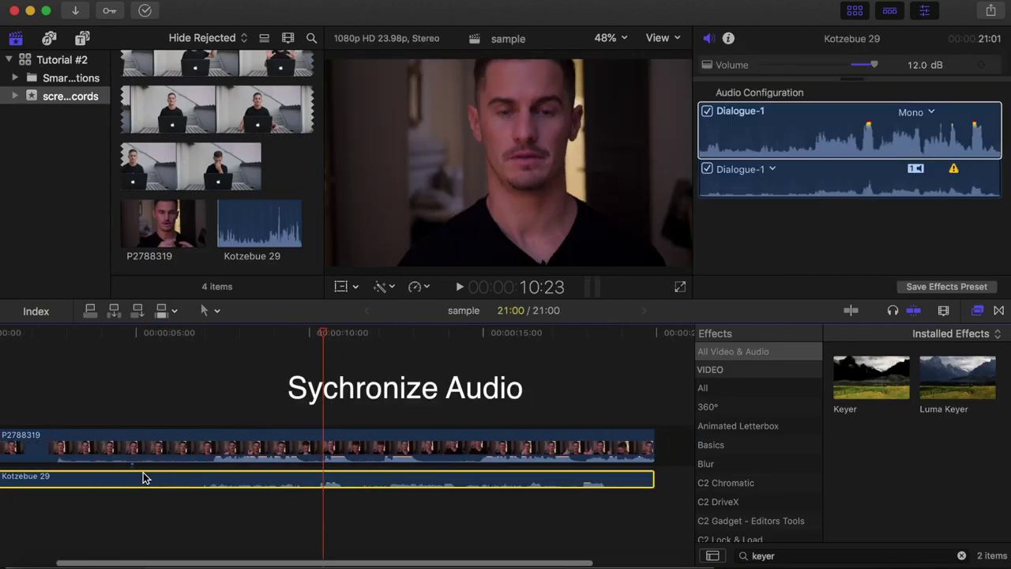
key(shift+z)
drag(37, 481, 90, 481)
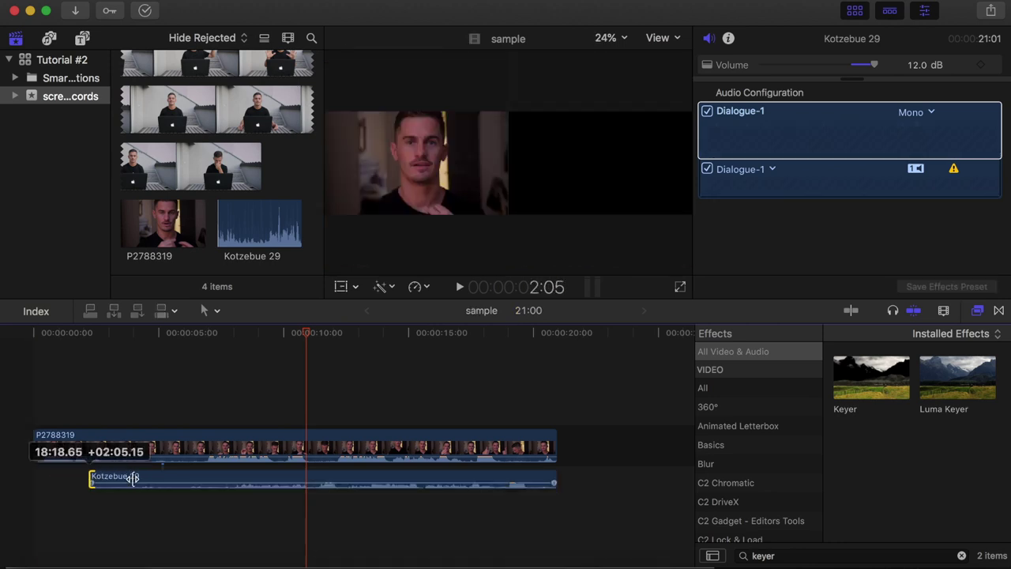
key(super+equal)
drag(283, 477, 197, 474)
key(super+minus)
key(super+minus)
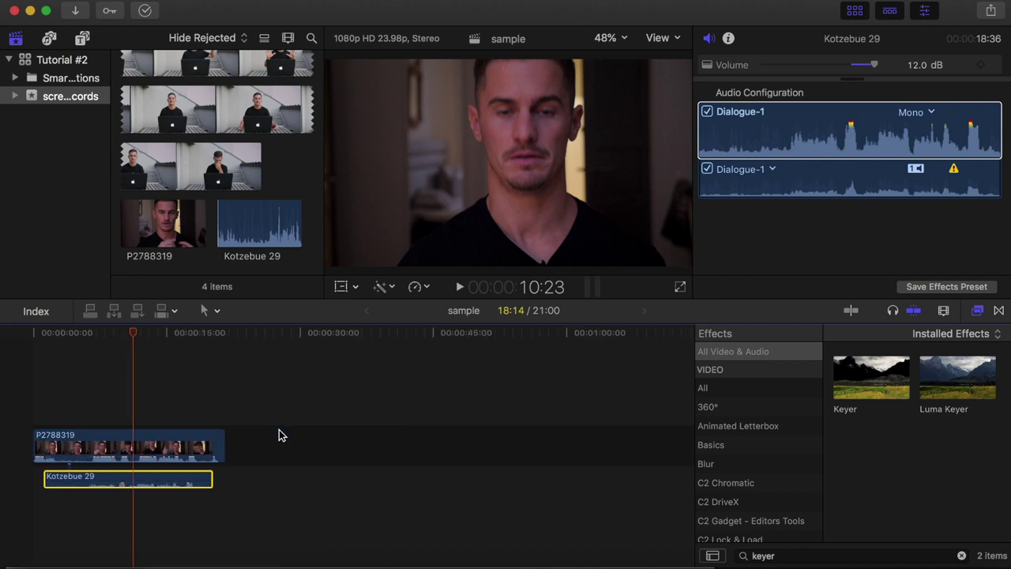
Synchronize camera clip P2788319 with the Kotzebue 29 mic audio into one clip
click(165, 225)
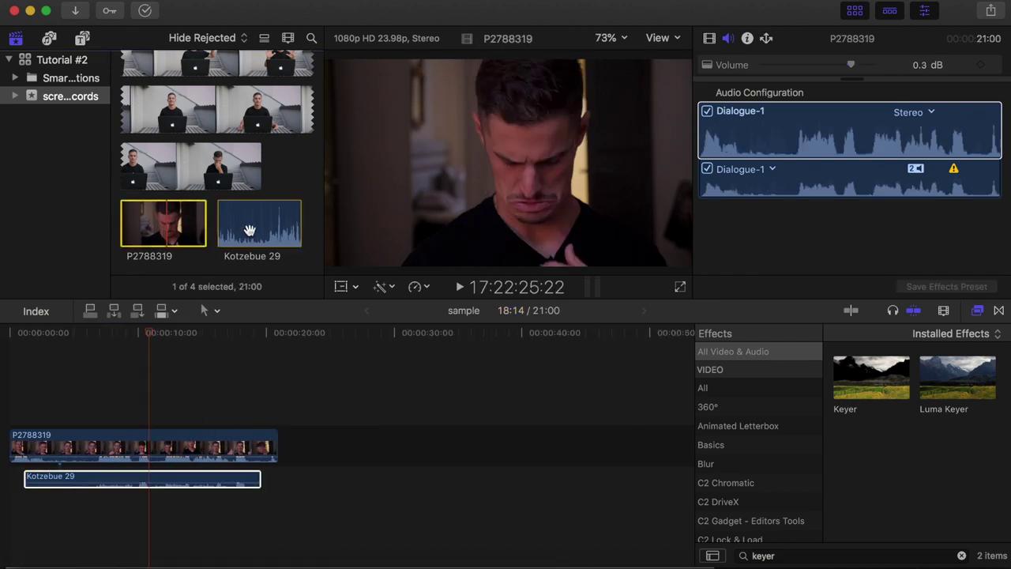
super+click(236, 221)
right_click(249, 235)
click(284, 283)
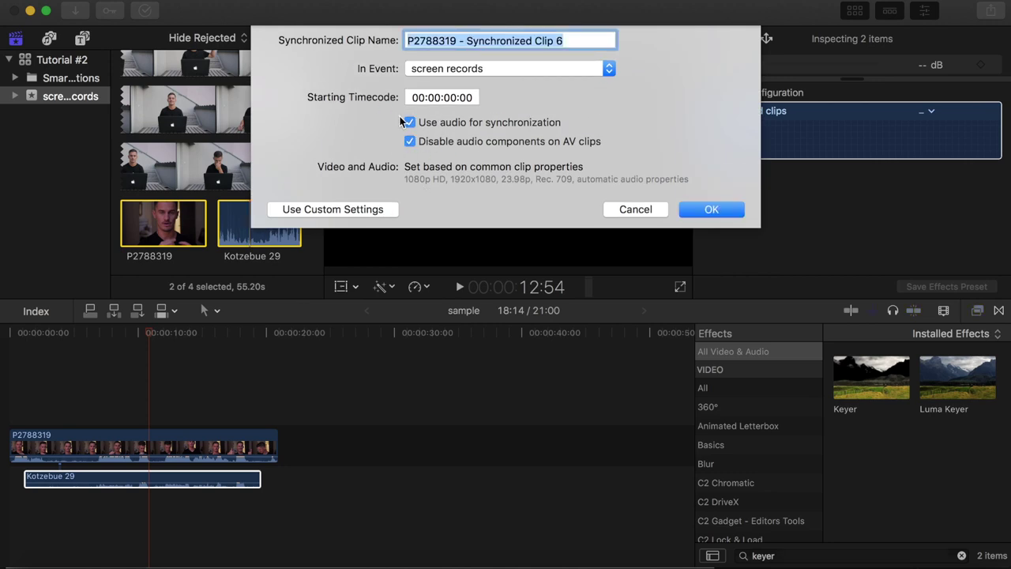
click(700, 209)
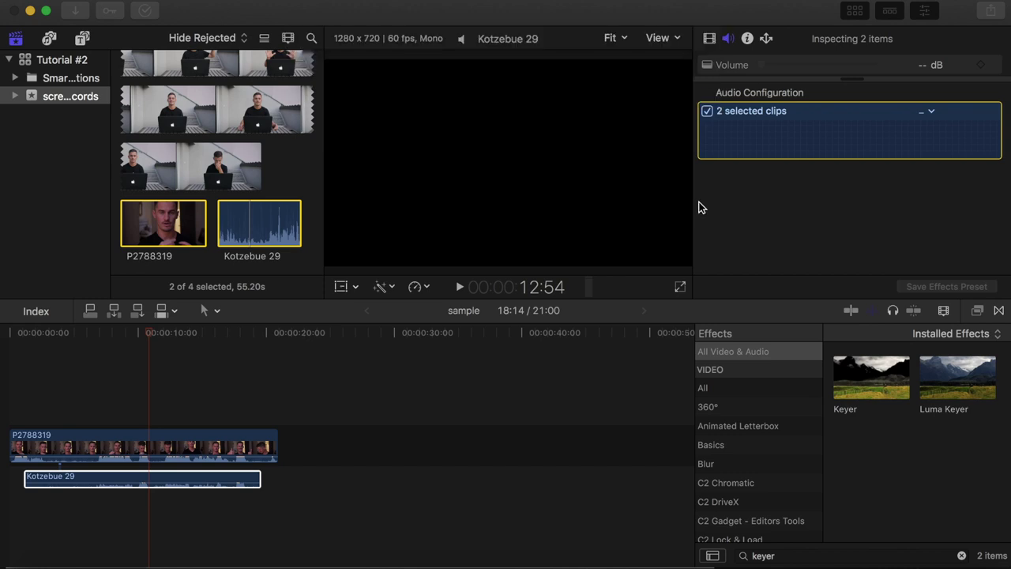
Put Synchronized Clip 6 in the sample timeline and delete the two original clips
drag(176, 228, 332, 449)
drag(151, 401, 197, 502)
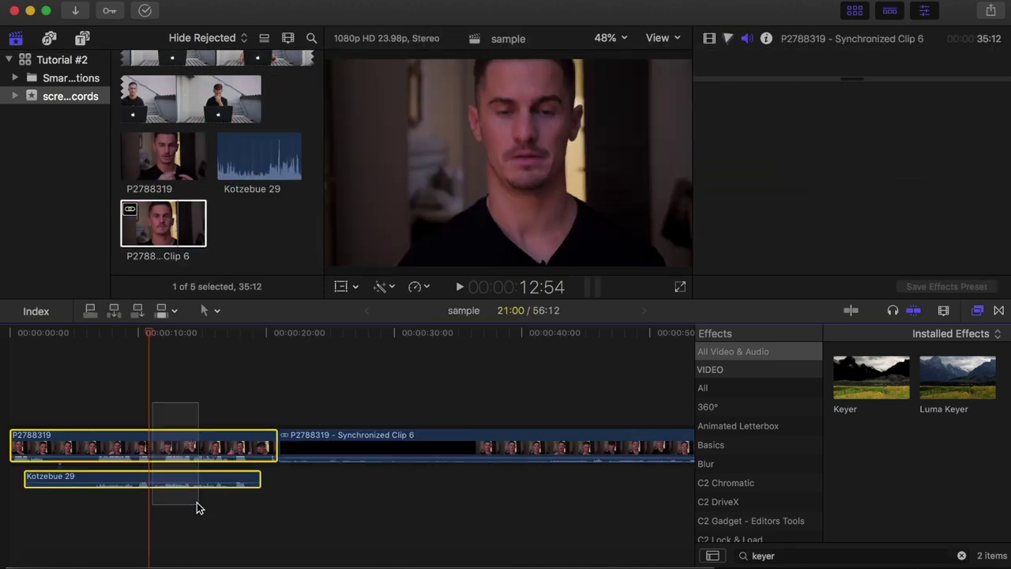
key(Delete)
Show the synced clip's audio configuration and play it back from about 20 and 29 seconds
key(super+4)
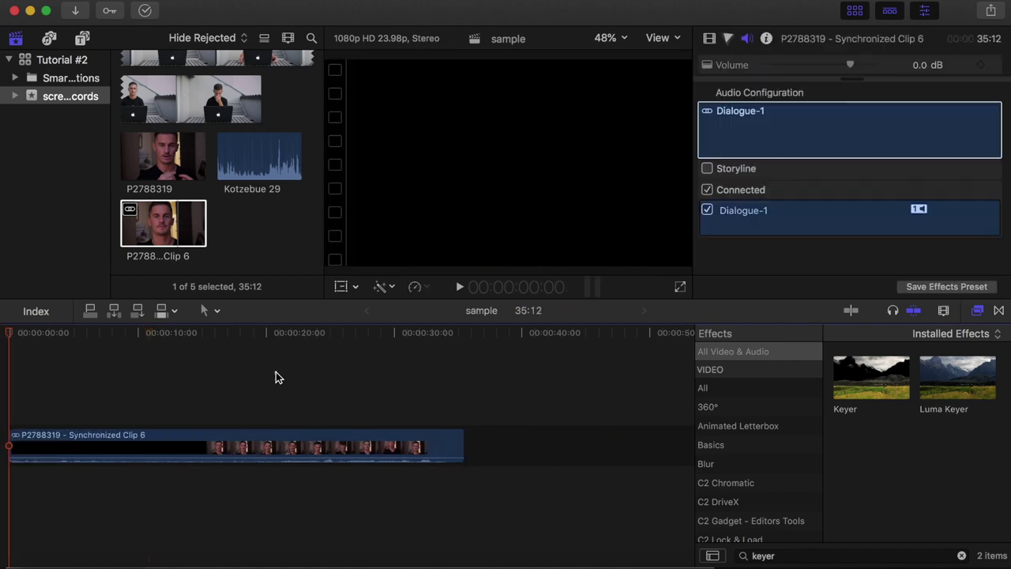
click(276, 373)
key(space)
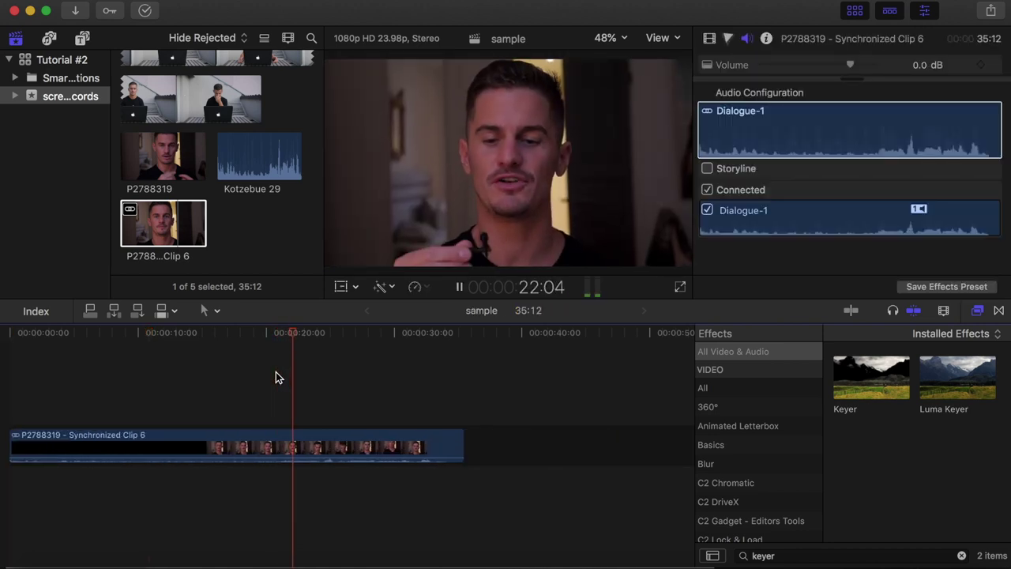
click(386, 397)
key(space)
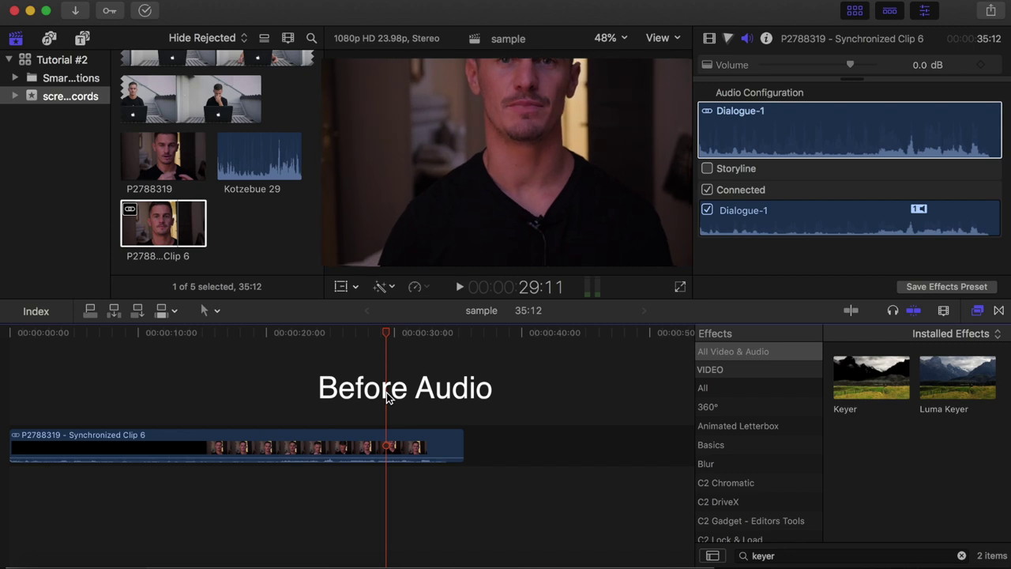
key(space)
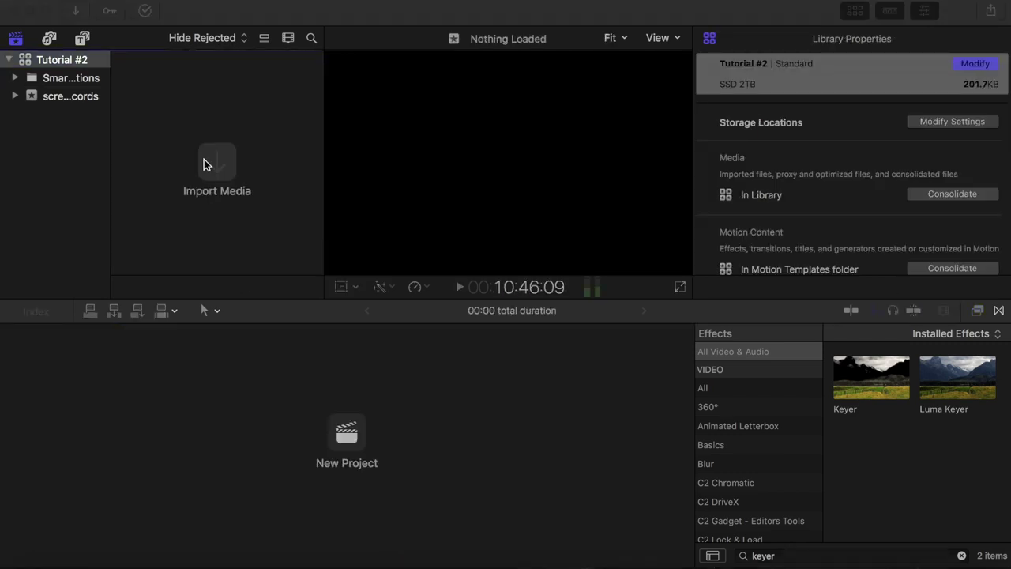
Import P2788228.MP4 from SSD 2TB's Tutorials > FCPX > Tutorial #2 folder with proxy media enabled
click(204, 163)
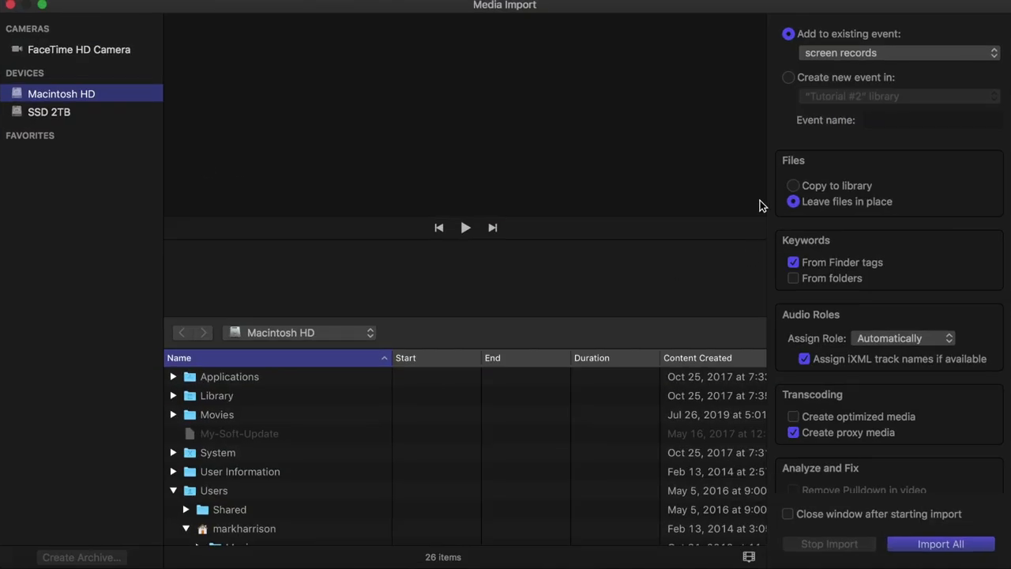
click(794, 417)
click(36, 113)
click(172, 471)
click(185, 510)
scroll(199, 505, down, 3)
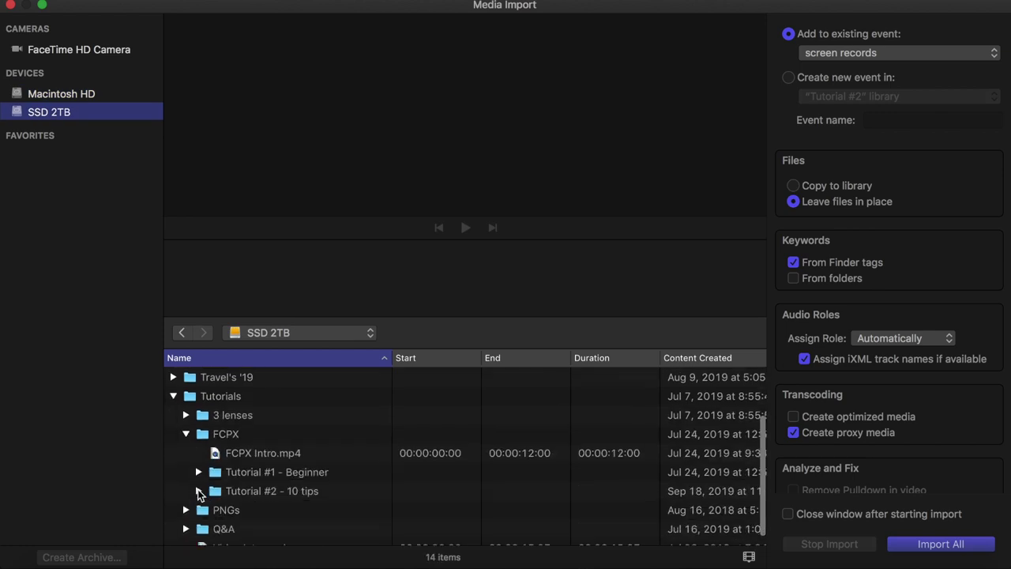
click(199, 491)
scroll(272, 508, down, 5)
scroll(272, 508, up, 2)
click(261, 429)
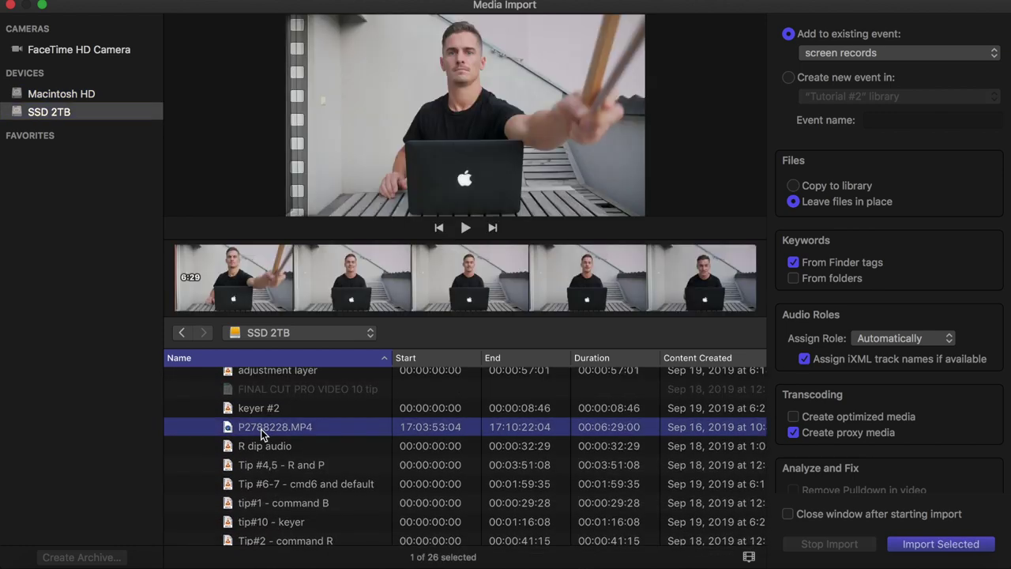
click(939, 543)
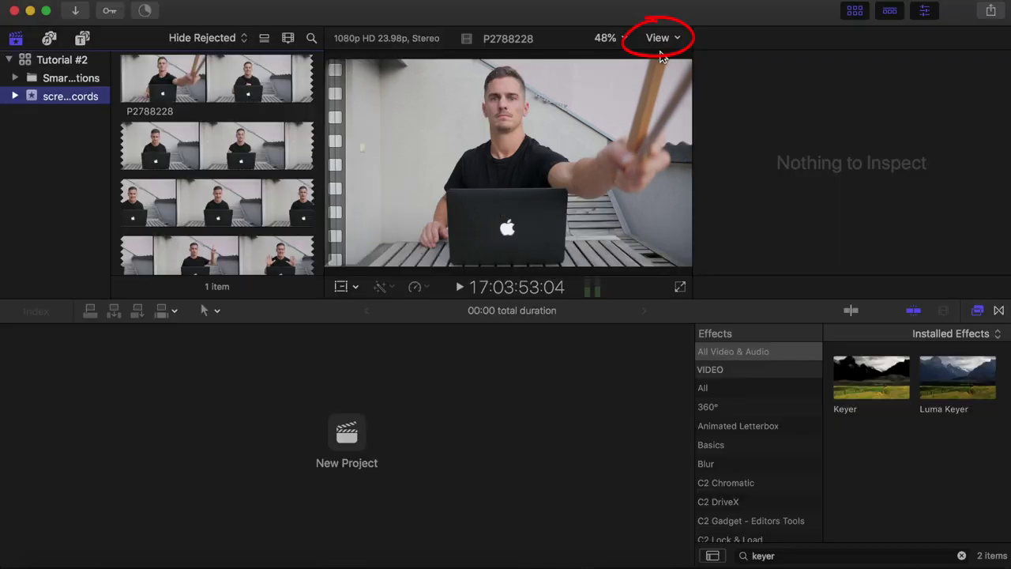
Switch viewer playback to proxy media and check the Background Tasks progress for the imported clip
click(657, 38)
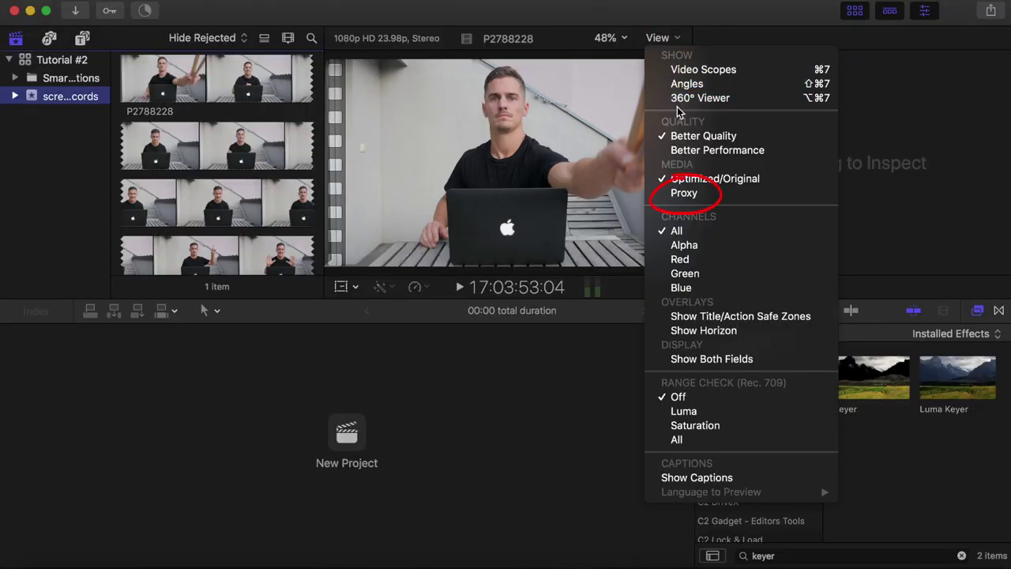
click(683, 193)
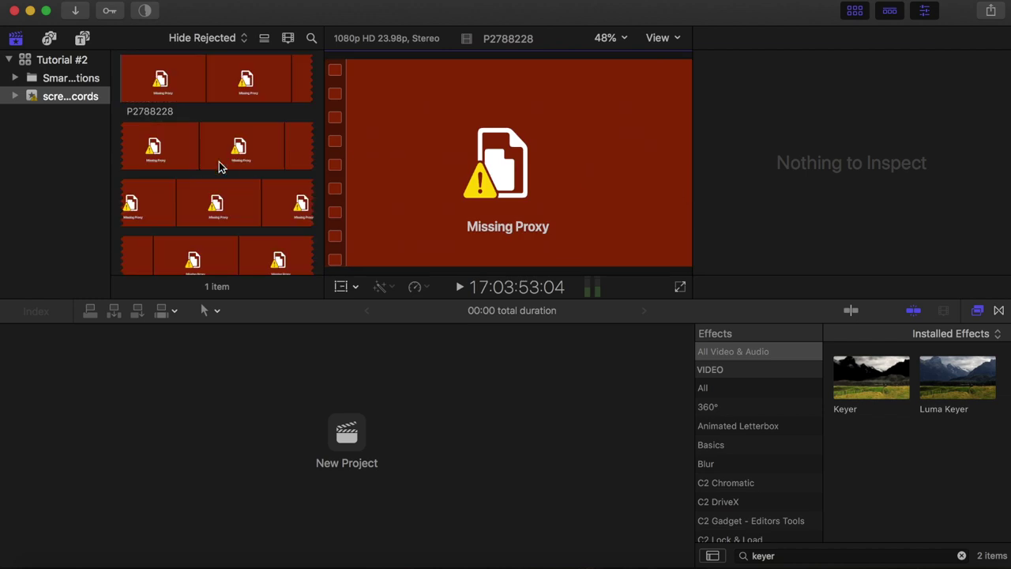
click(205, 82)
click(145, 11)
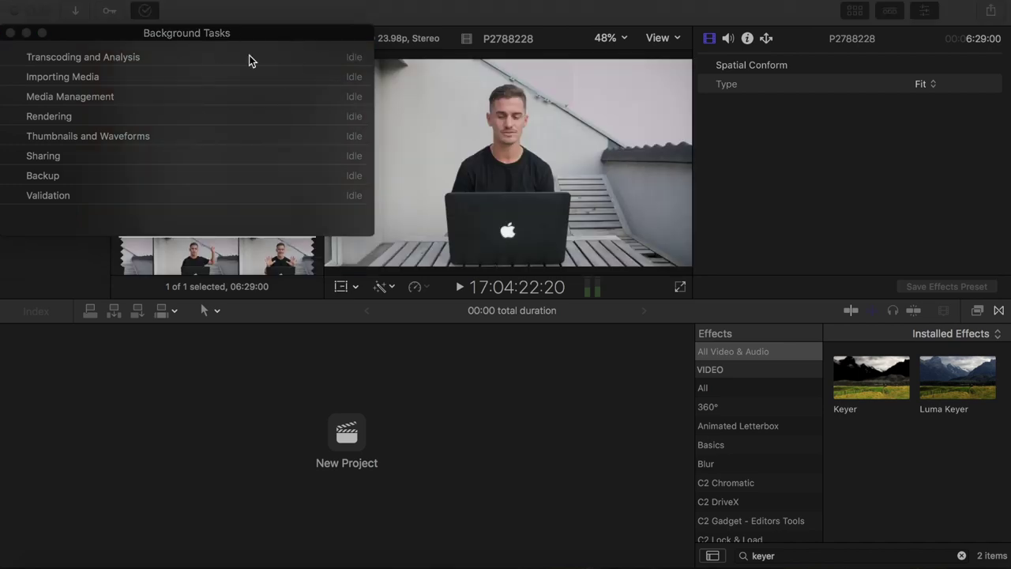
click(11, 33)
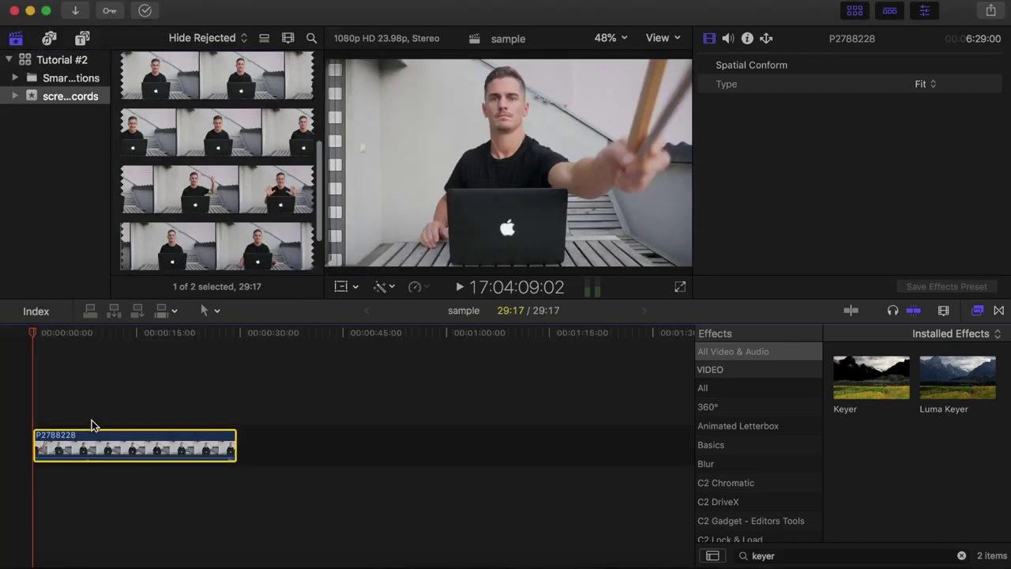
In the sample project, set viewer playback back to optimized/original media and deselect the timeline clip
click(127, 445)
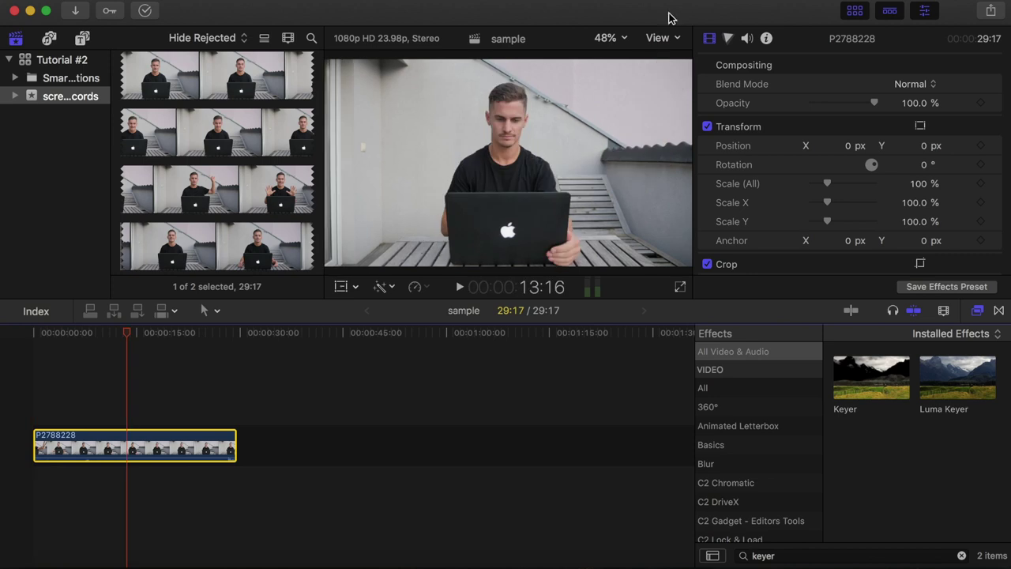
click(664, 38)
click(700, 174)
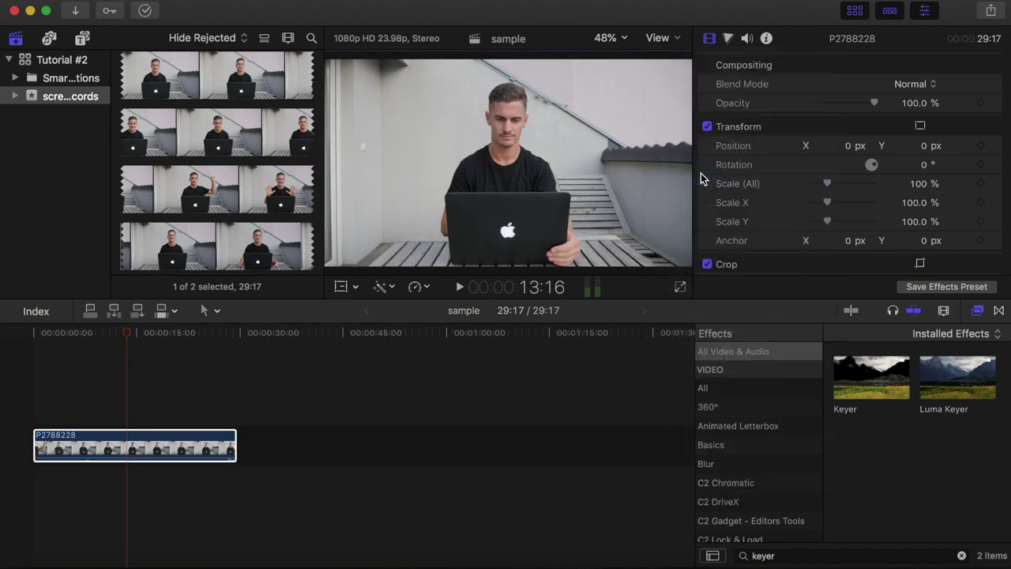
key(super+shift+a)
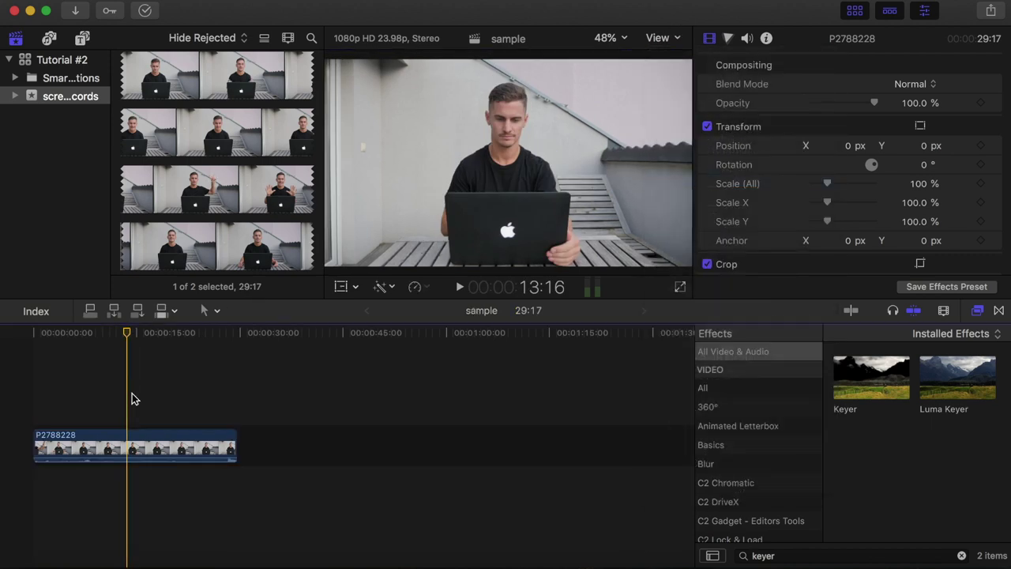
key(super+a)
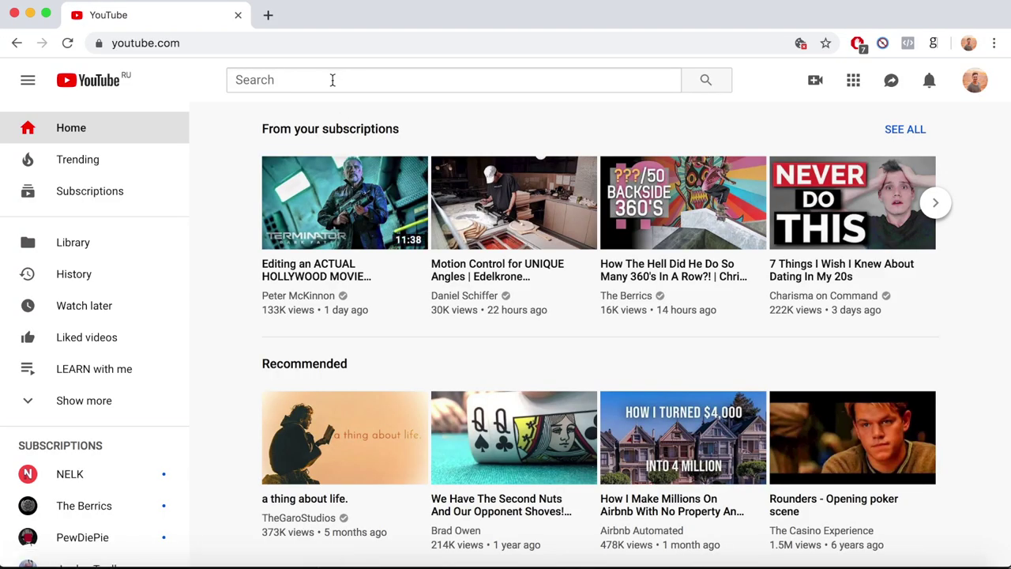
Search YouTube for 'green screen party' effects and scroll through the results
click(332, 80)
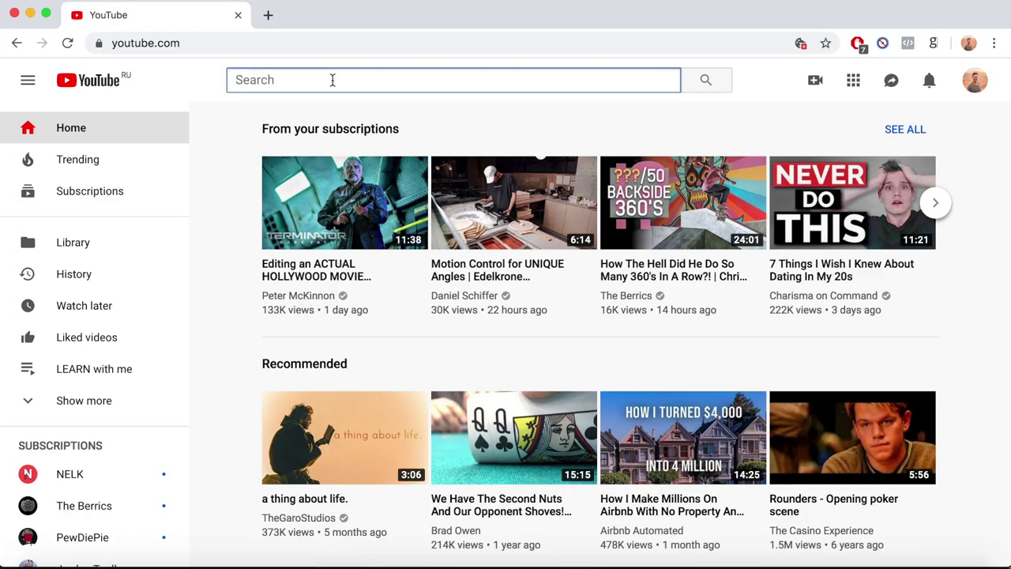
text(green screen party)
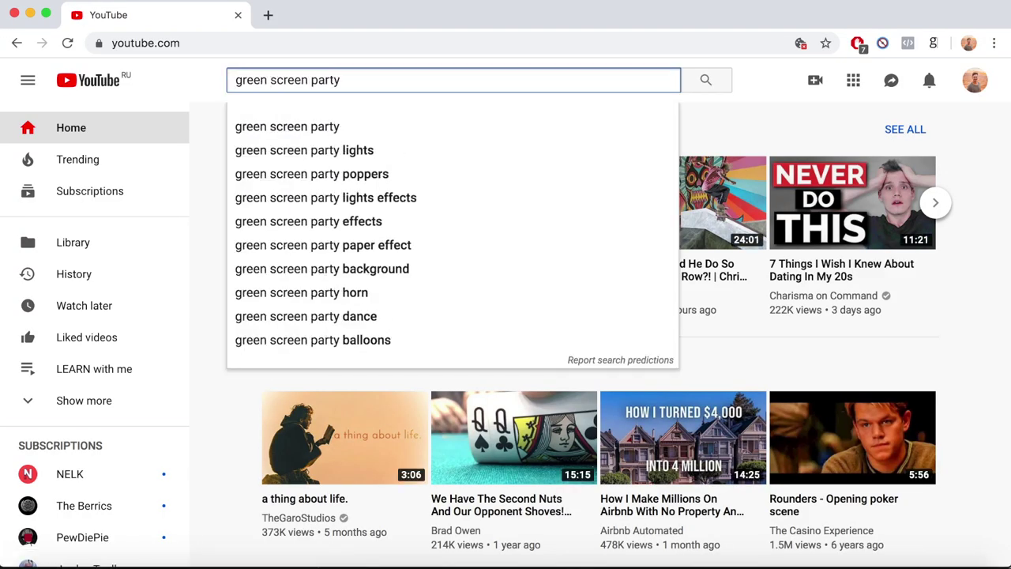
click(355, 221)
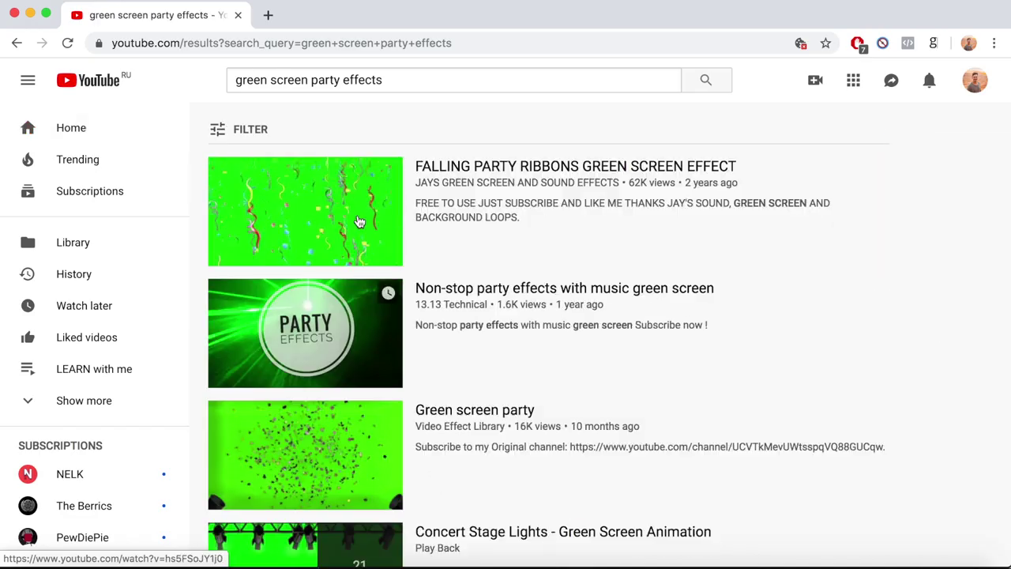
scroll(355, 464, down, 3)
scroll(355, 464, down, 8)
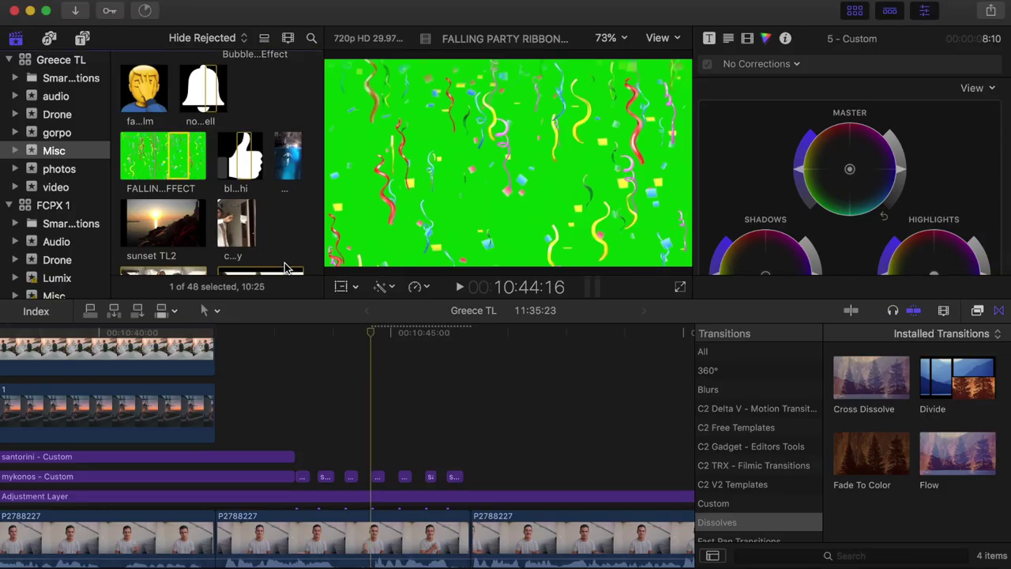
Place the falling-ribbons clip above the Greece TL storyline and delete its excess tail
drag(180, 152, 466, 395)
click(514, 449)
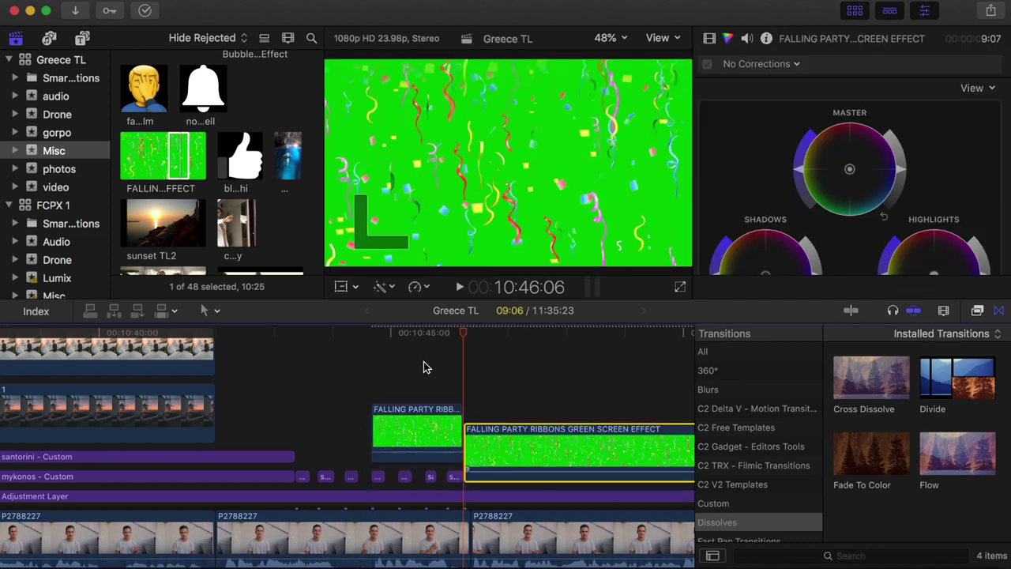
key(Delete)
Find the Keyer effect in the Effects browser and apply it to the shortened ribbons clip
click(427, 423)
click(976, 311)
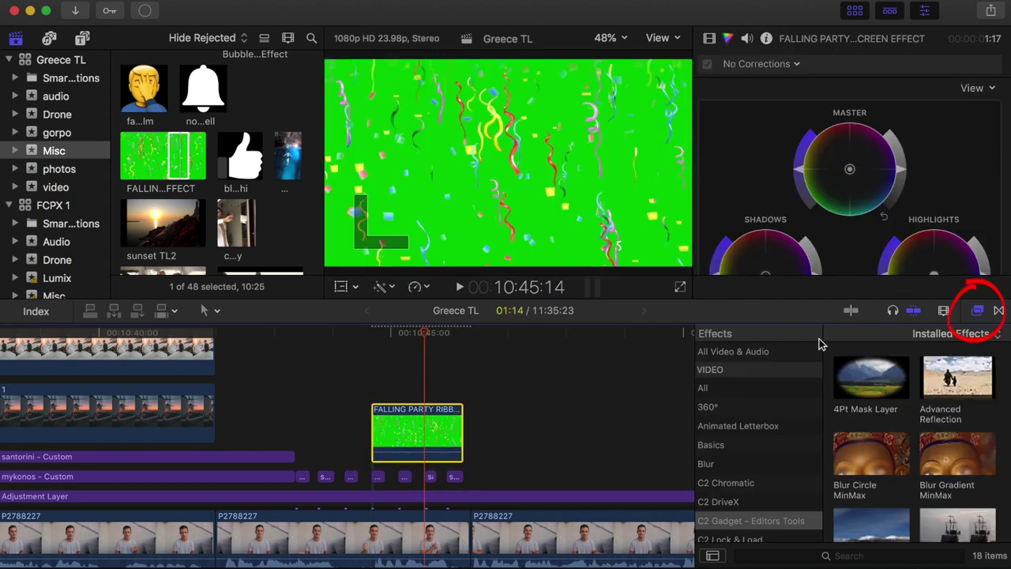
click(757, 360)
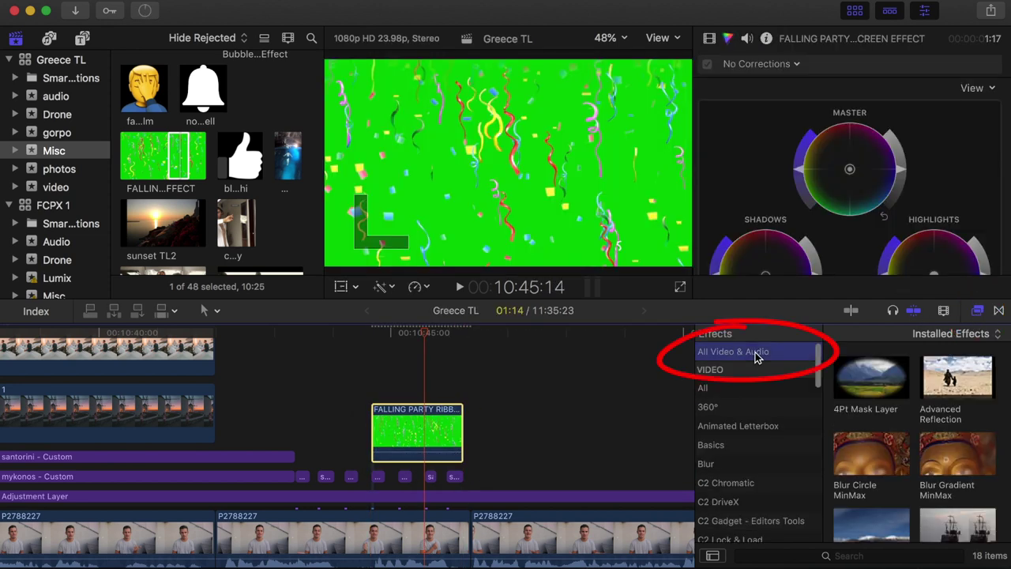
click(844, 557)
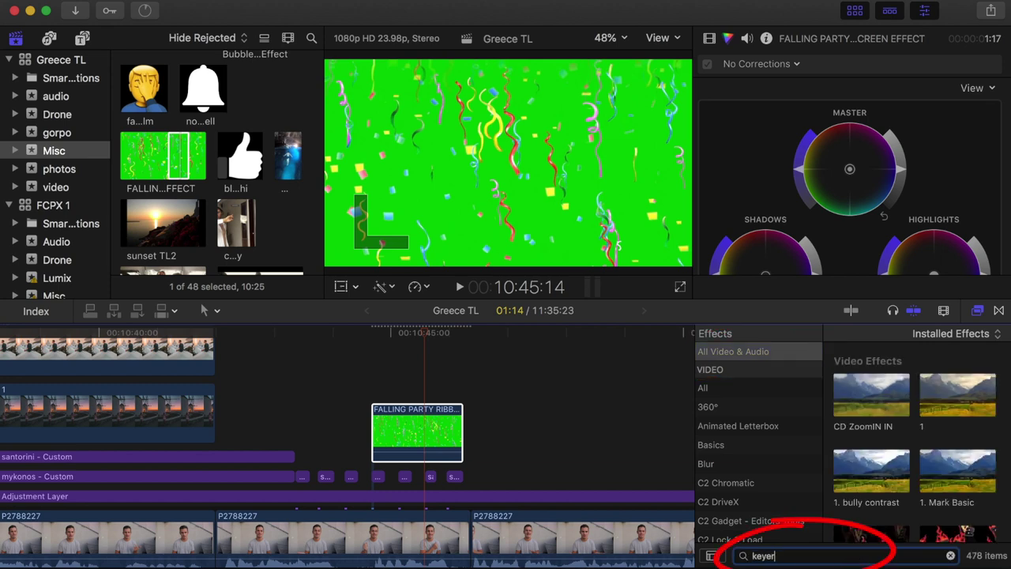
text(keyer)
drag(869, 378, 427, 432)
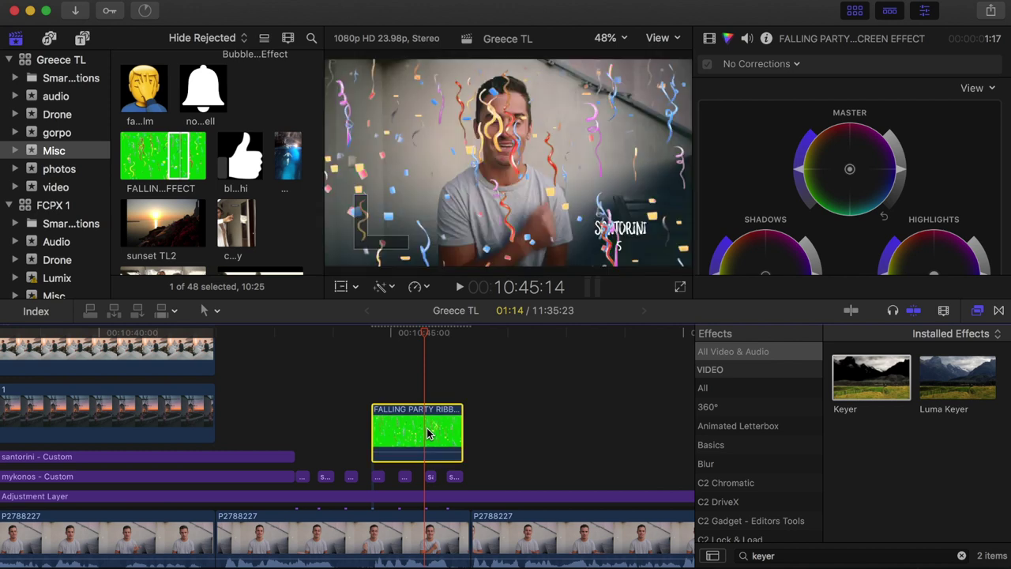
Play back the keyed confetti overlay from the start and stop it
click(372, 384)
key(space)
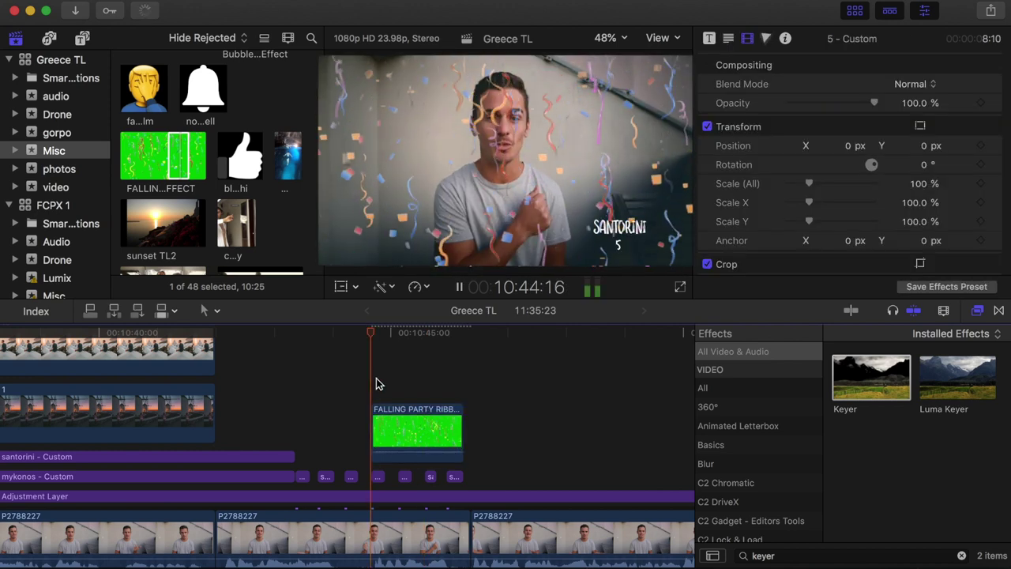
key(space)
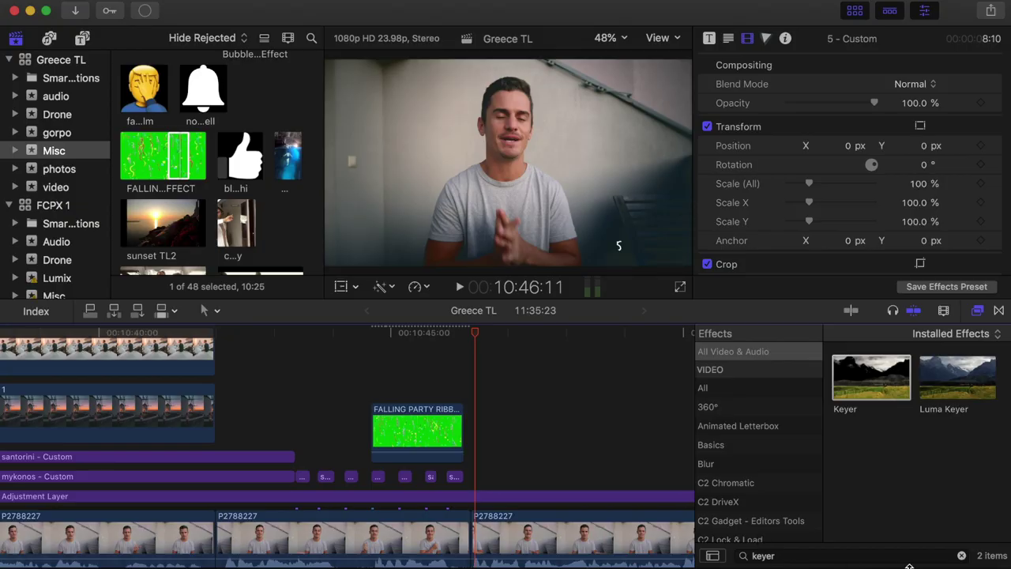